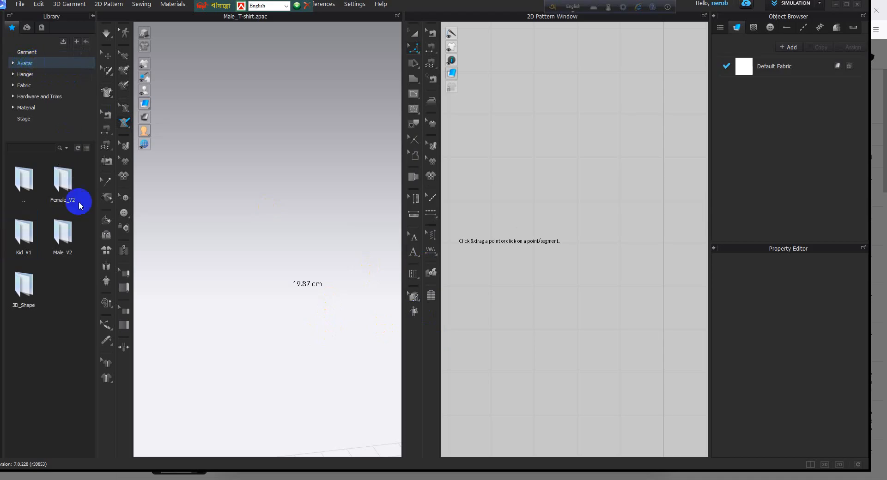
Load an MV2_L avatar from the library's Male_V2 folder with the Open load type
click(69, 243)
double_click(65, 243)
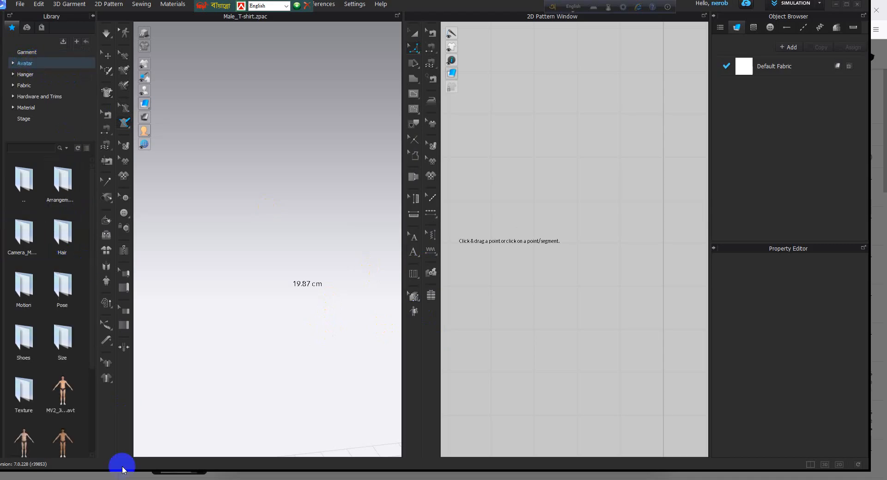
double_click(28, 448)
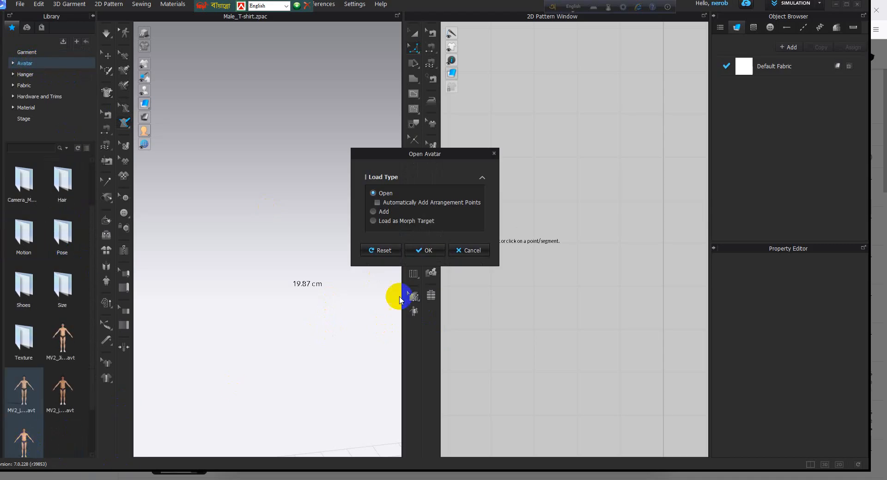
click(427, 252)
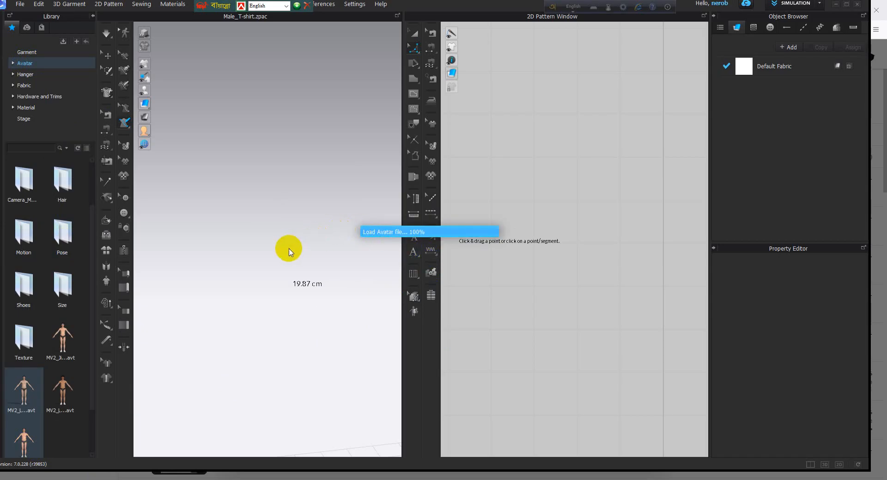
click(381, 226)
click(397, 240)
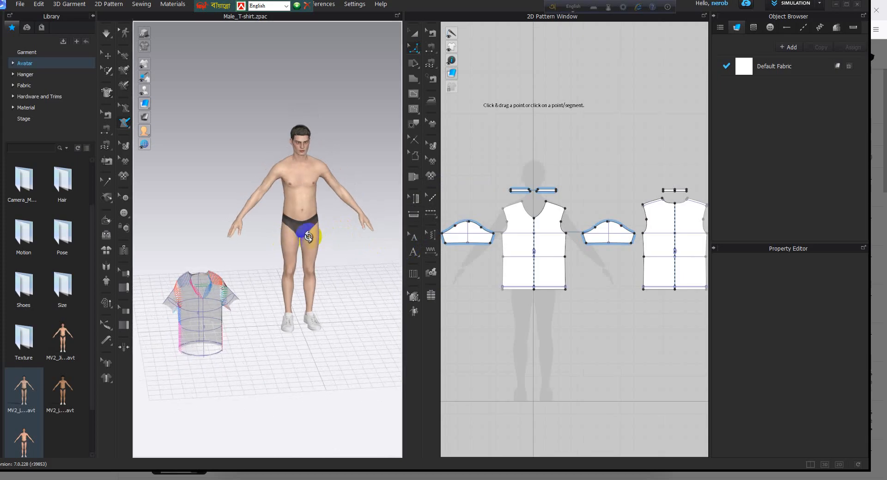
Select all the T-shirt pattern pieces in the 2D pattern window and delete them
scroll(559, 263, down, 3)
middle_drag(559, 263, 559, 235)
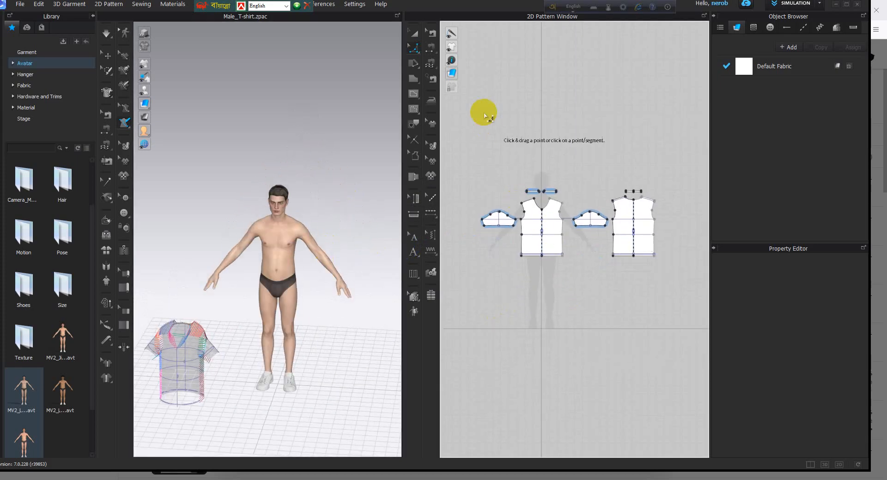
click(422, 41)
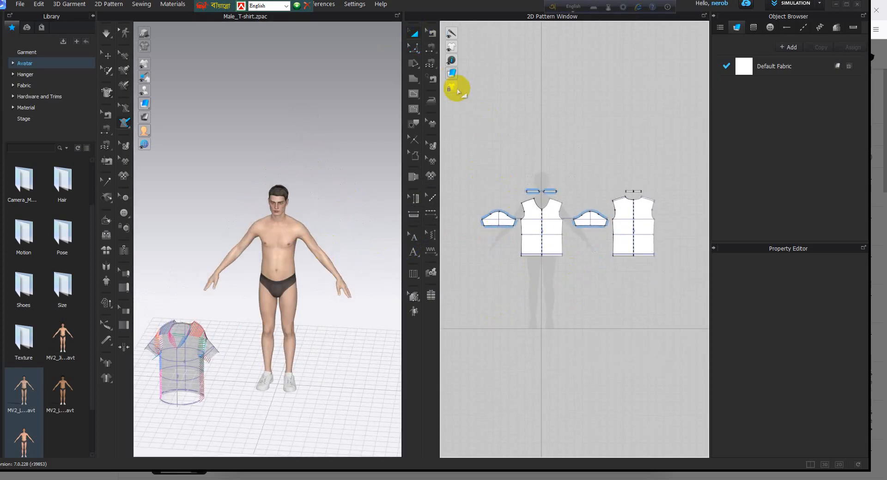
drag(459, 86, 663, 294)
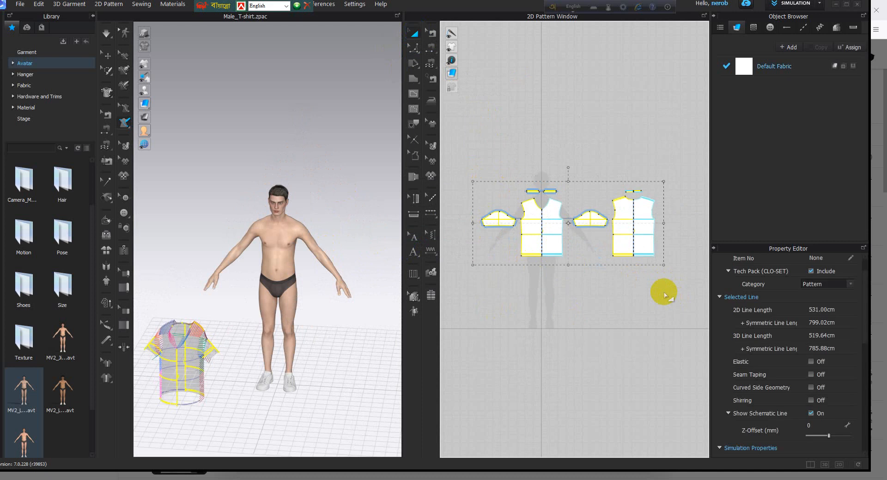
key(Delete)
scroll(312, 253, up, 8)
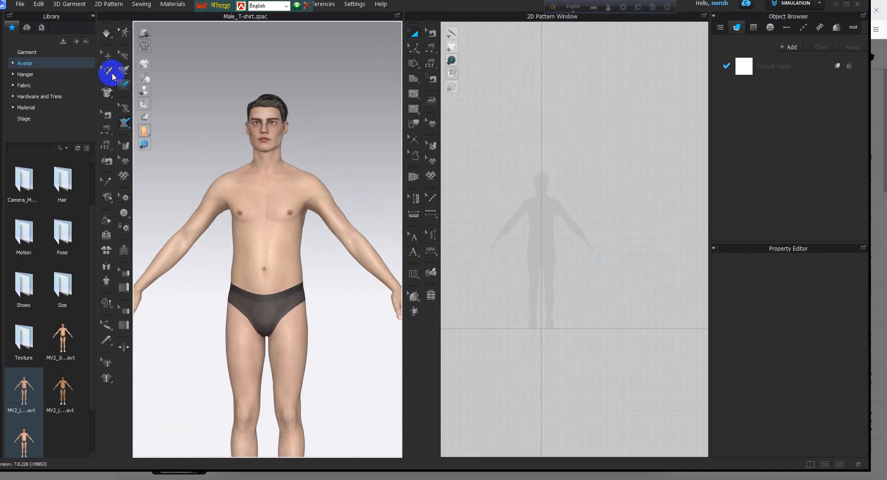
Load the male T-shirt garment from the library's Garment folder without saving the current file
click(27, 53)
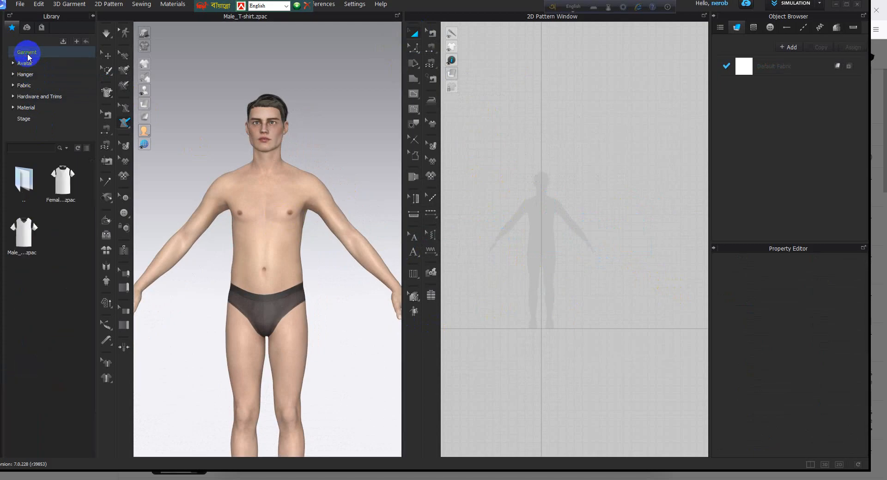
click(62, 196)
double_click(43, 240)
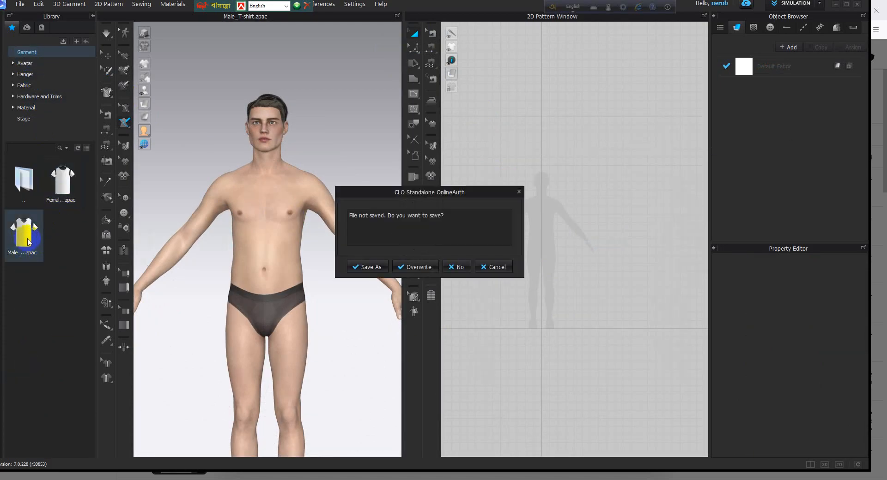
click(460, 267)
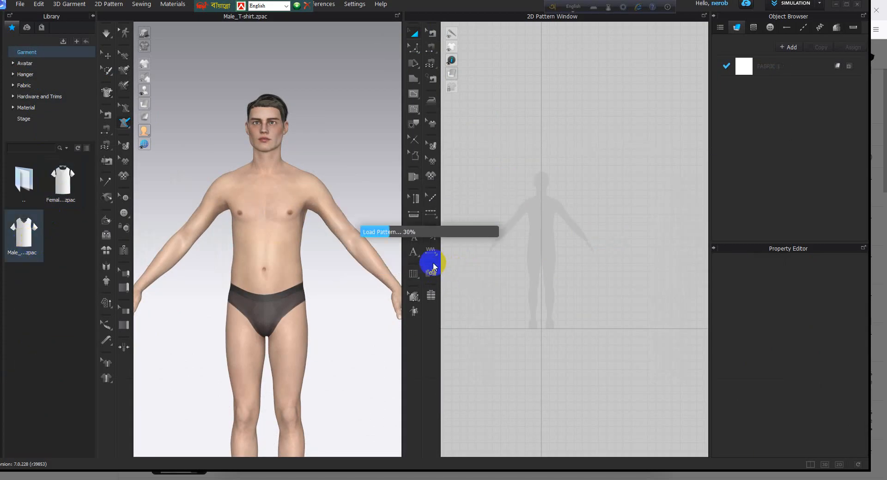
click(405, 244)
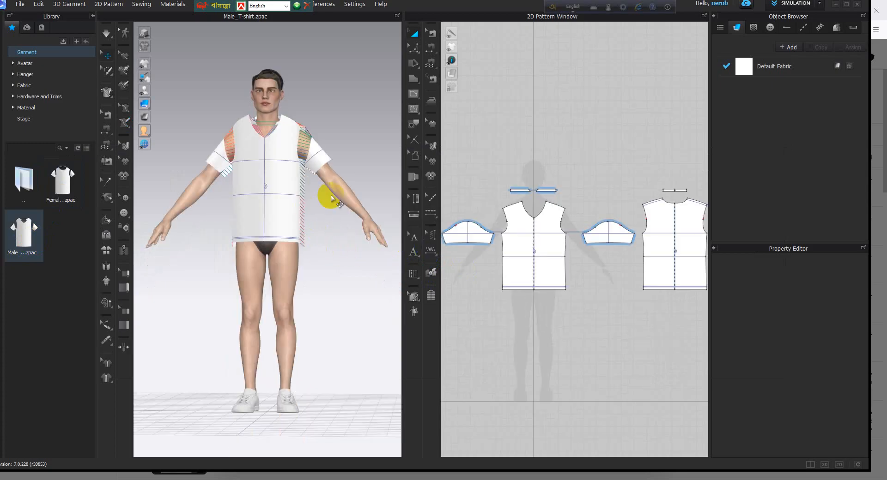
Select all the T-shirt pattern pieces and move the garment off the avatar to the space beside it
scroll(493, 220, down, 3)
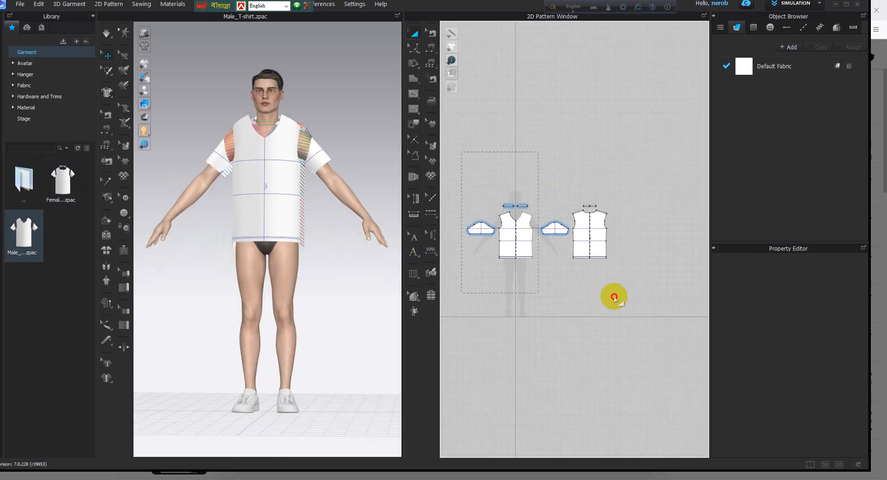
key(ctrl+a)
drag(277, 141, 170, 311)
scroll(241, 190, up, 5)
right_drag(237, 259, 260, 294)
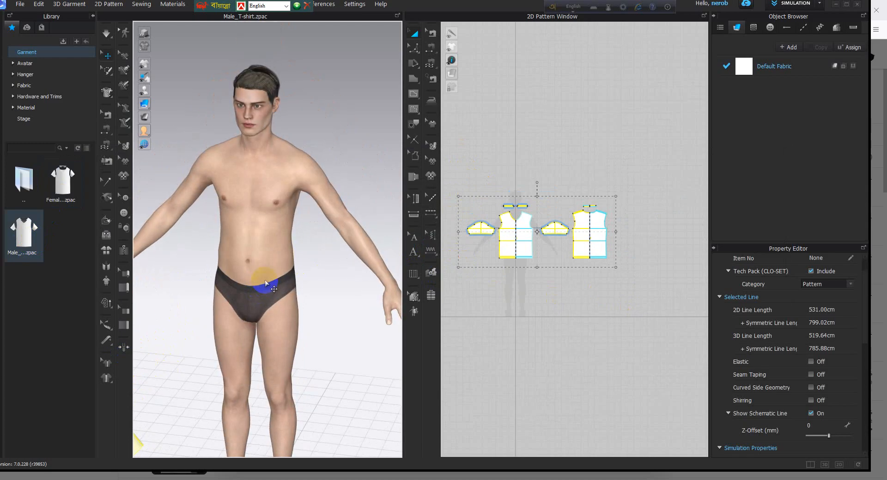
scroll(272, 276, down, 1)
right_drag(272, 275, 298, 253)
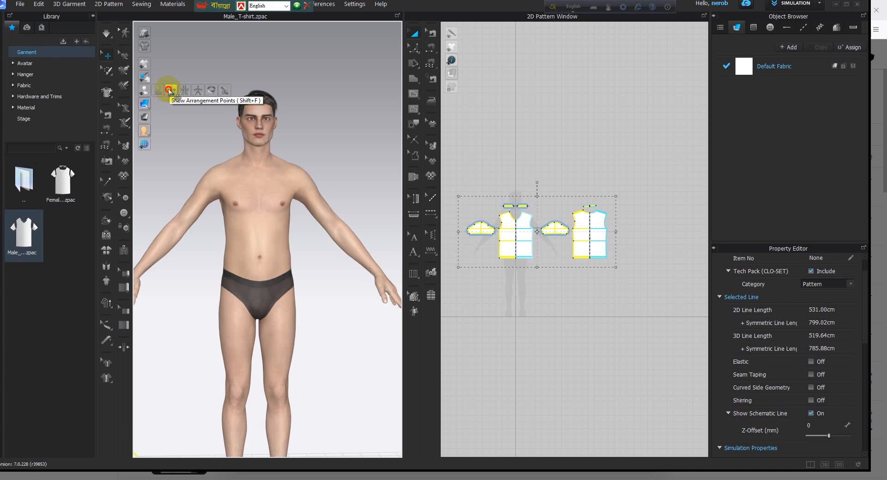
Show the arrangement points around the avatar and inspect them from head to feet
click(169, 91)
scroll(282, 370, down, 1)
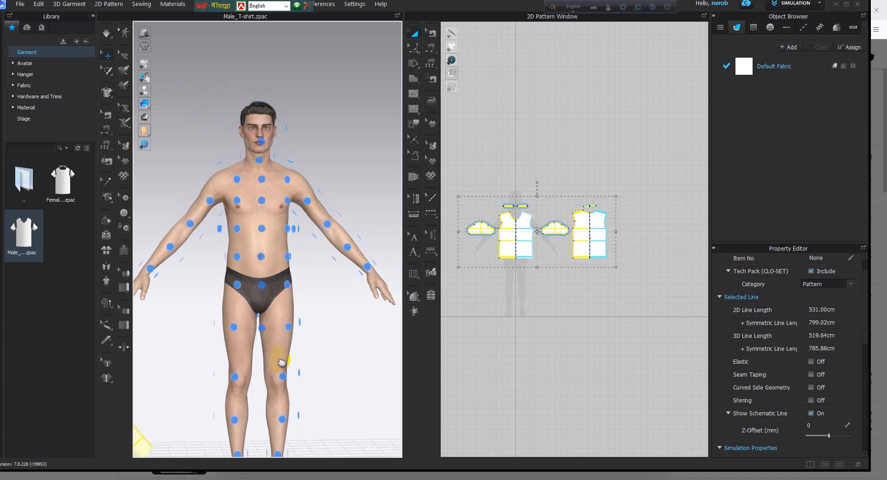
middle_drag(243, 386, 263, 262)
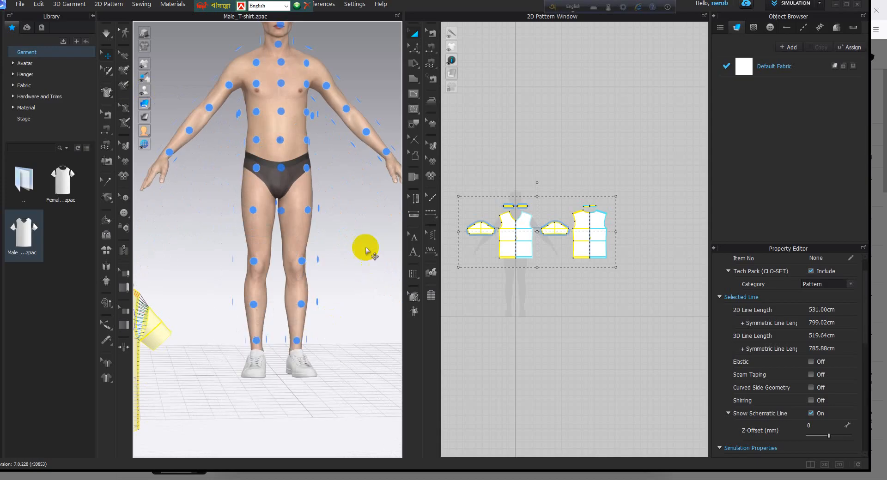
scroll(284, 83, down, 2)
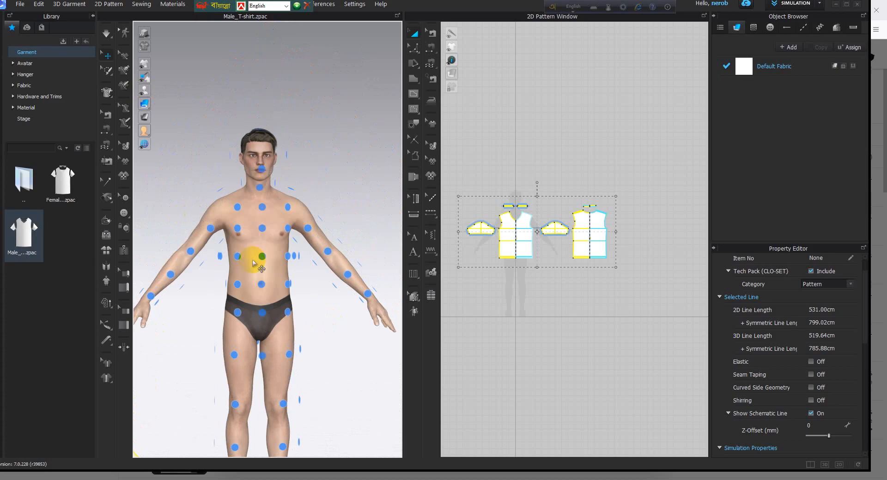
scroll(485, 252, up, 3)
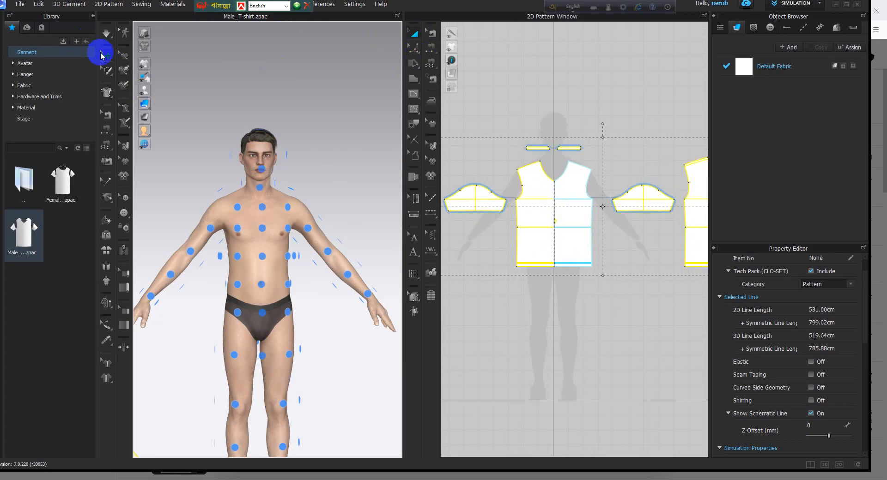
Select only the front body pattern and place it on the arrangement point at the centre front of the avatar's torso
click(416, 35)
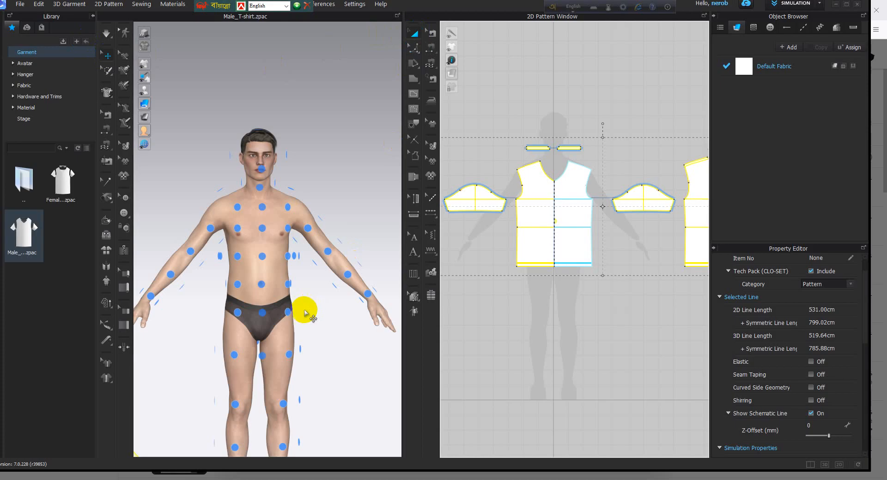
middle_drag(303, 310, 308, 275)
mouse_move(248, 235)
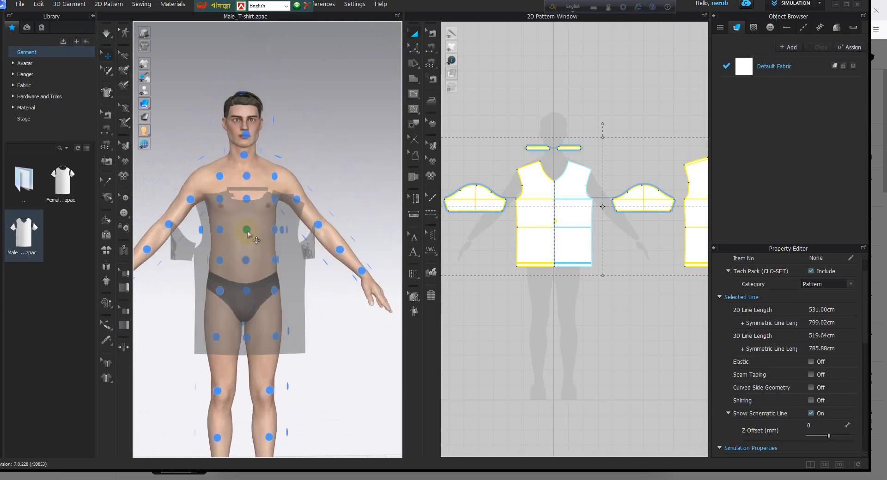
middle_drag(617, 270, 561, 209)
click(558, 211)
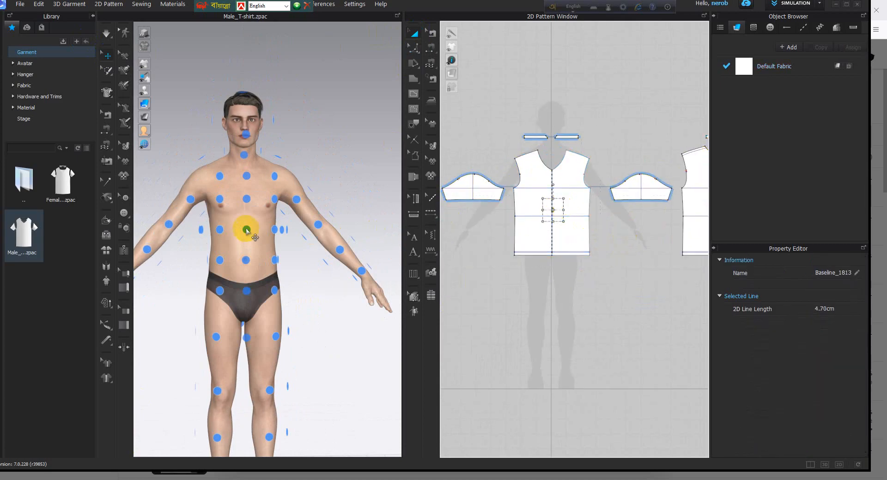
click(541, 190)
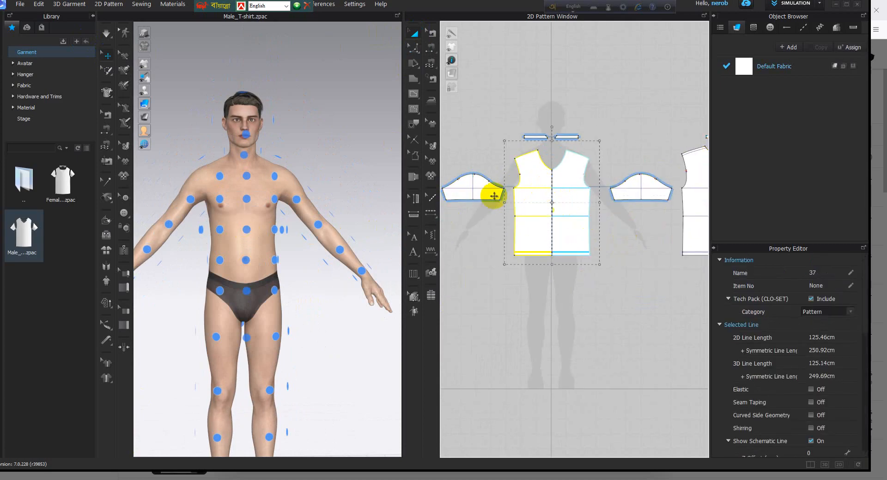
click(245, 230)
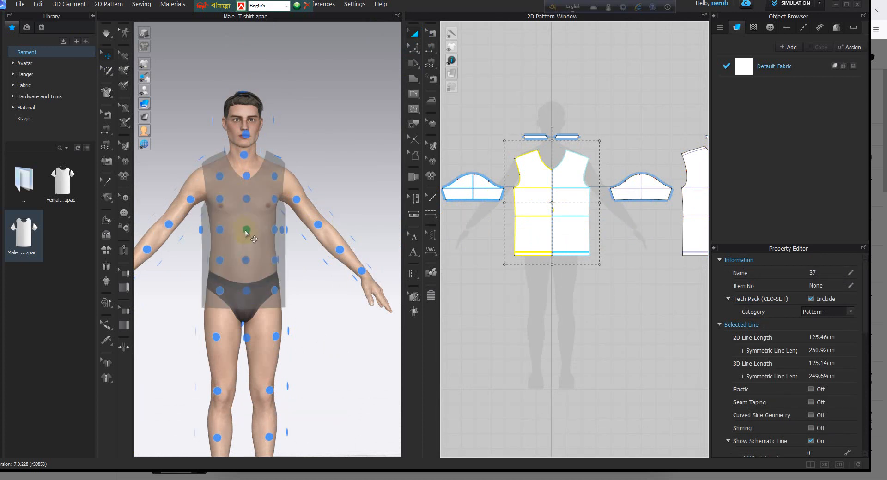
click(245, 231)
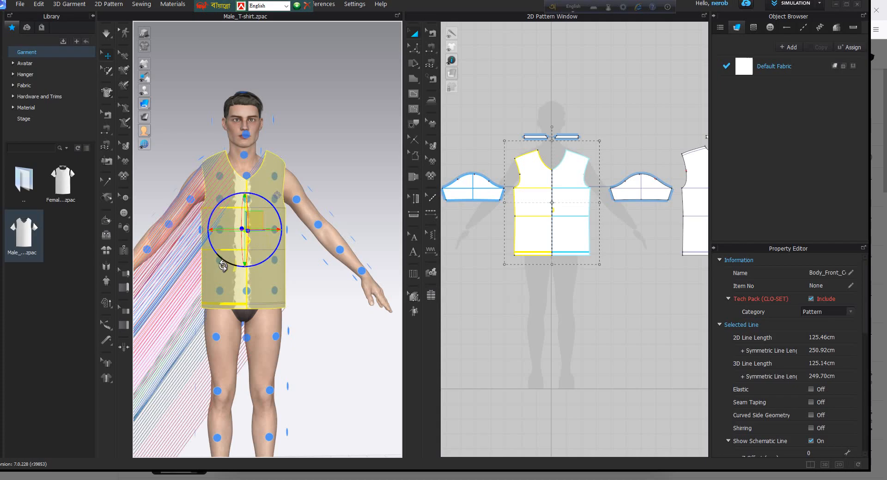
Select the back body pattern and place it on the arrangement point at the centre of the avatar's back
right_drag(223, 267, 626, 249)
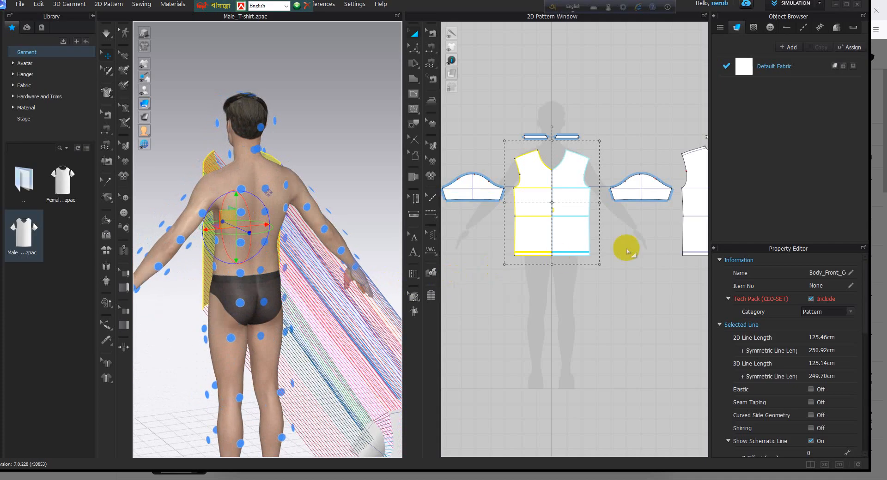
scroll(550, 245, up, 2)
middle_drag(551, 246, 523, 243)
middle_drag(626, 218, 509, 248)
scroll(510, 248, down, 5)
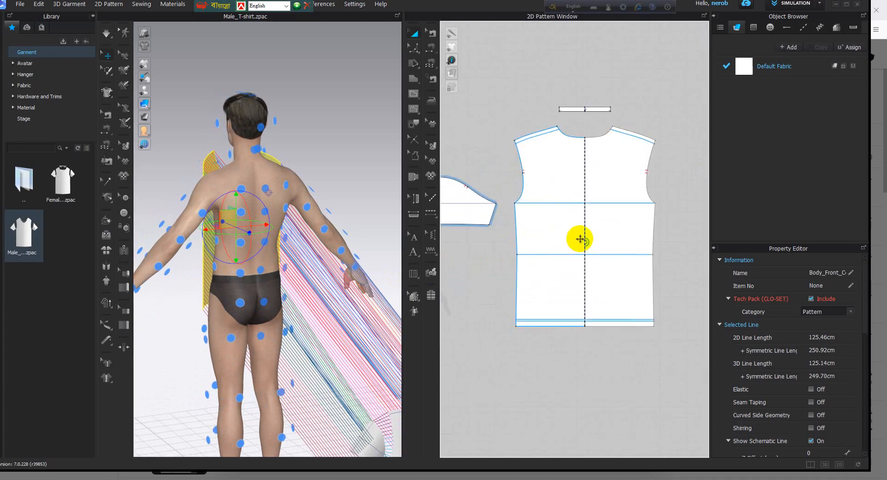
click(579, 239)
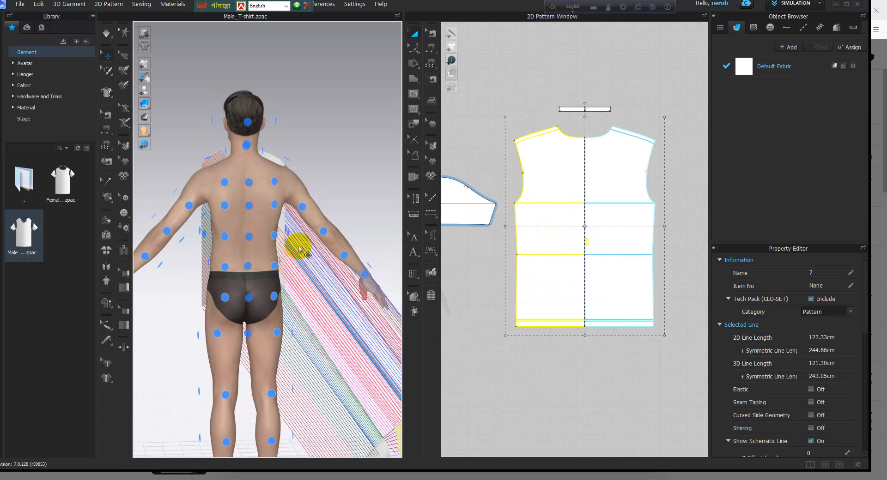
scroll(299, 250, down, 3)
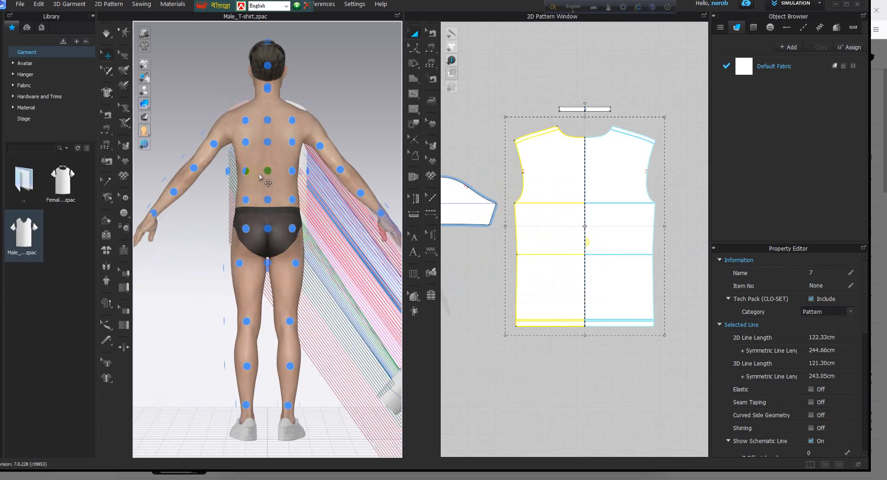
scroll(260, 177, up, 1)
click(267, 165)
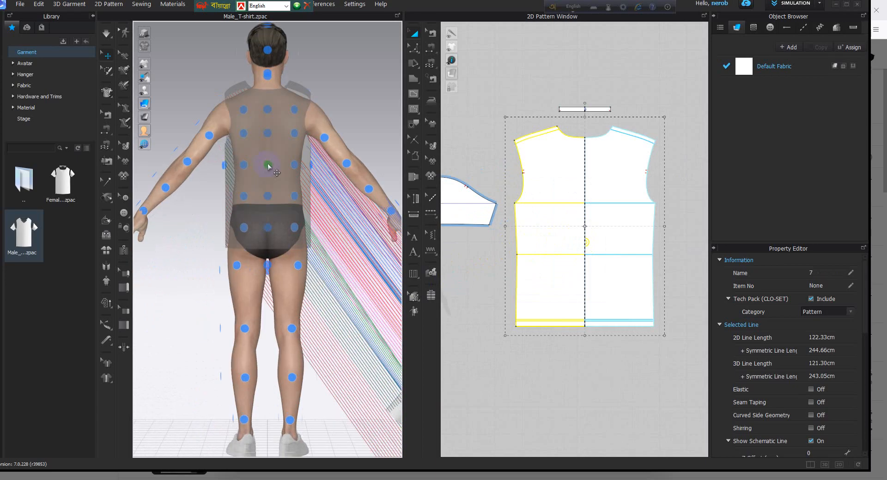
Select the sleeve pattern between the front and back bodies and place it on the outer arrangement point of the avatar's left upper arm
right_drag(336, 199, 138, 208)
scroll(196, 332, up, 2)
scroll(342, 277, down, 5)
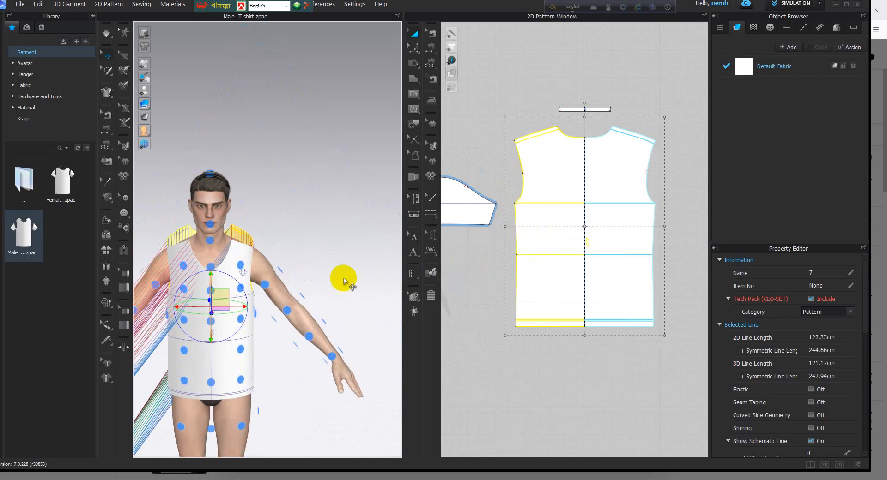
scroll(252, 301, down, 1)
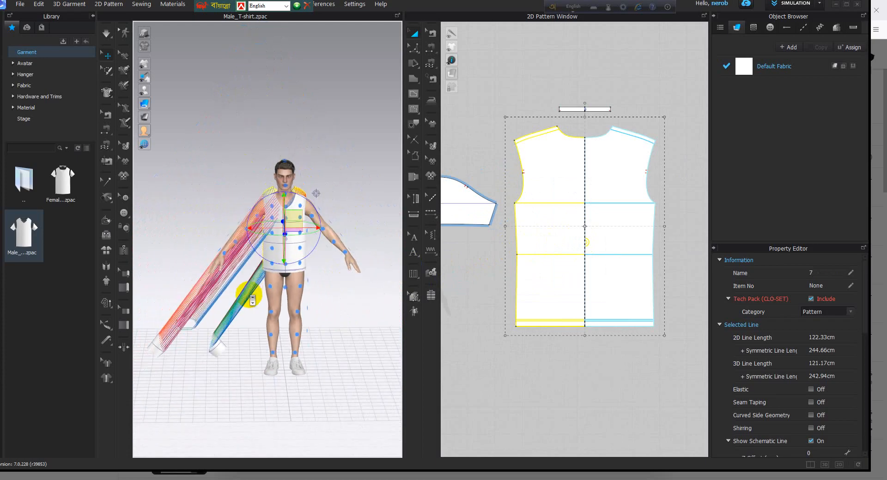
scroll(490, 213, down, 5)
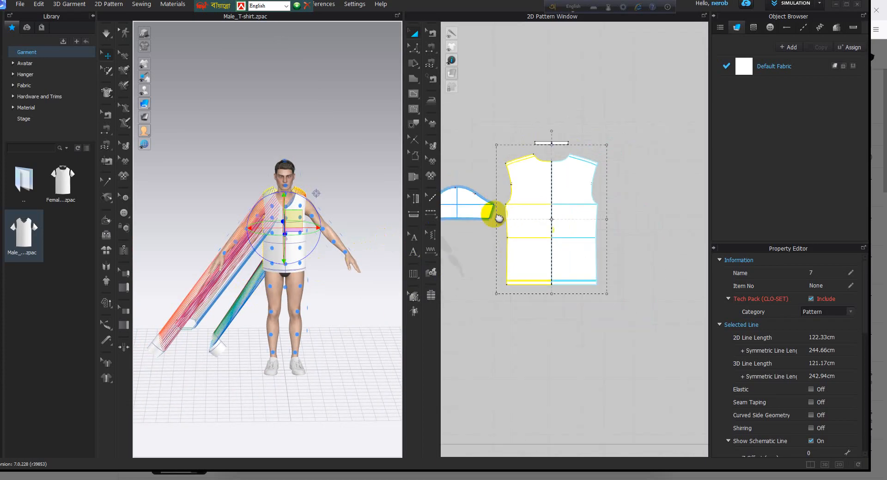
scroll(549, 242, up, 4)
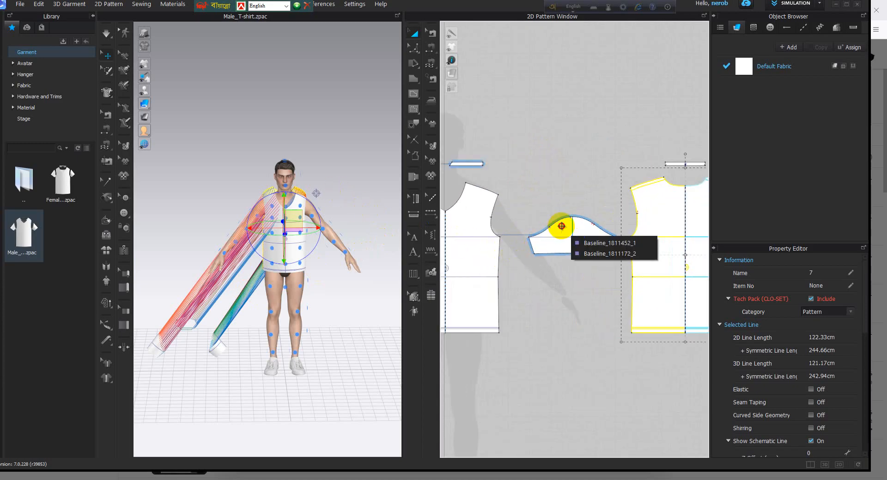
click(561, 230)
scroll(358, 201, up, 2)
right_drag(358, 202, 464, 209)
click(323, 226)
right_drag(482, 237, 571, 224)
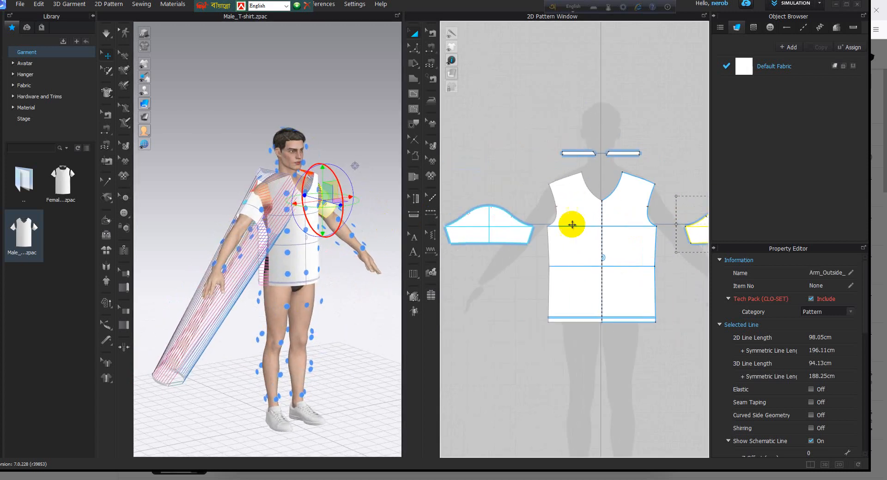
Select the other sleeve pattern and place it on the outer arrangement point of the avatar's right upper arm
click(476, 224)
right_drag(253, 218, 389, 241)
scroll(328, 222, up, 1)
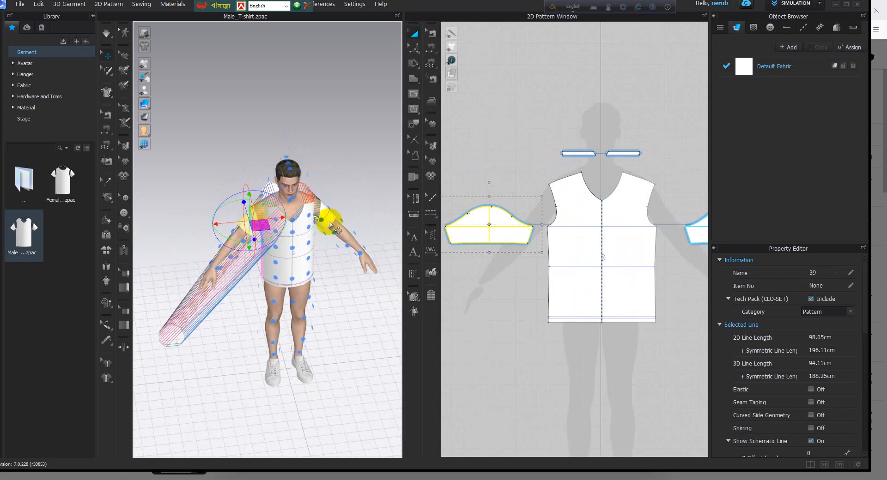
scroll(334, 220, down, 4)
right_drag(343, 207, 321, 259)
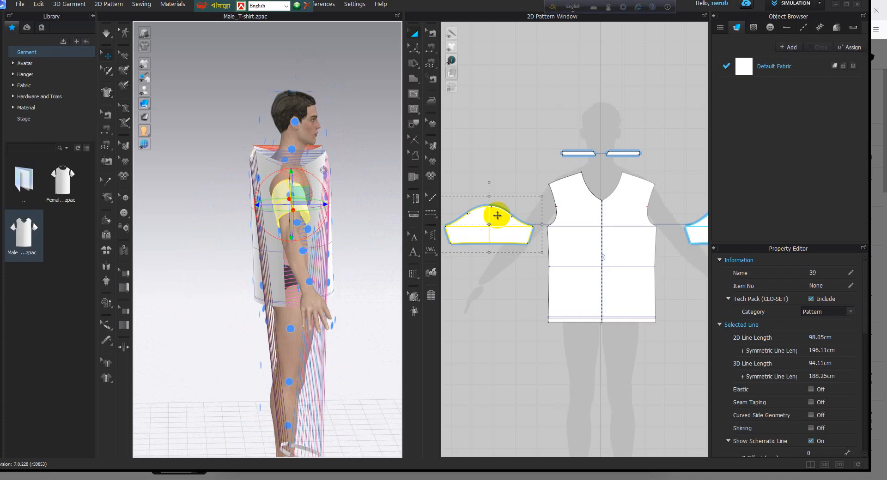
Select the first front neckband half lying near the floor and place it on the arrangement point at the front of the avatar's neck
scroll(497, 214, up, 4)
scroll(373, 268, up, 2)
middle_drag(347, 287, 322, 213)
scroll(289, 273, down, 2)
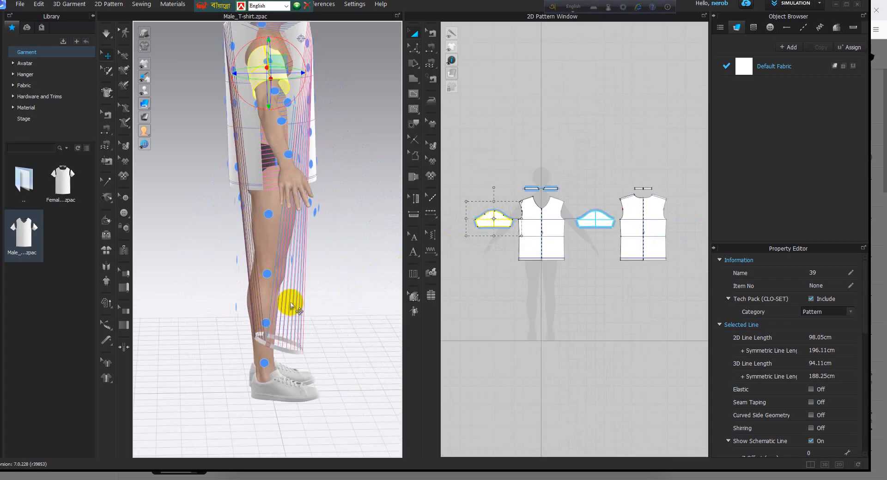
right_drag(317, 290, 263, 278)
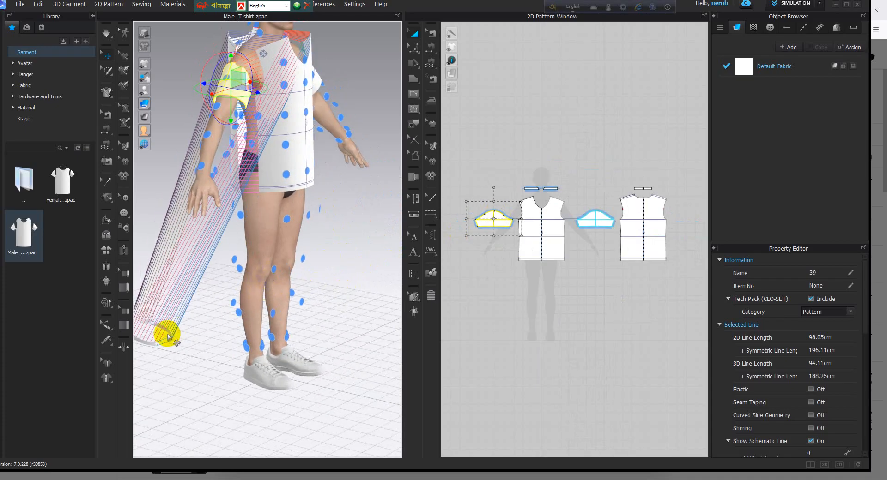
click(143, 344)
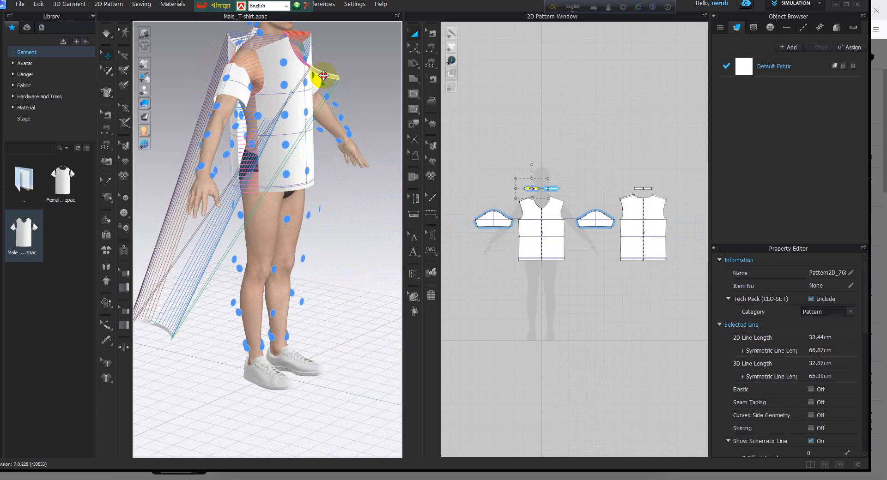
scroll(324, 73, down, 1)
right_drag(301, 95, 259, 63)
middle_drag(259, 64, 273, 402)
drag(180, 320, 267, 249)
scroll(246, 299, down, 3)
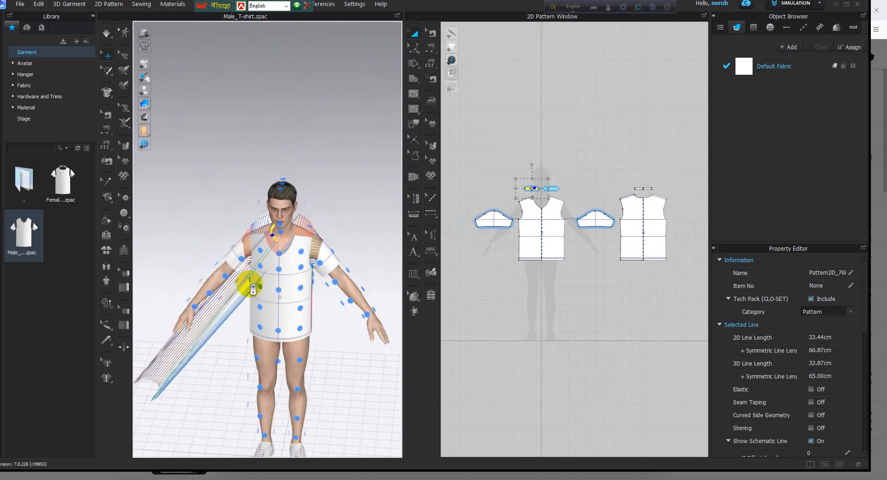
Select the second front neckband half and place it at the front of the avatar's neck on the avatar's left side
click(549, 192)
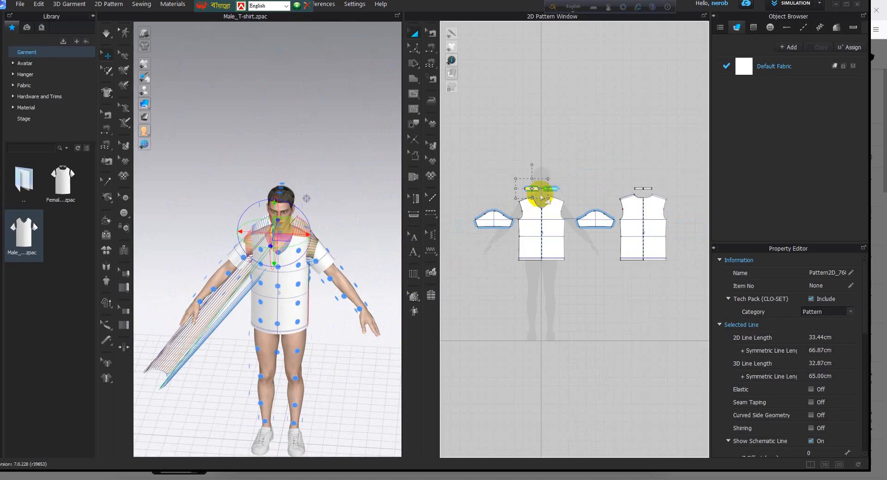
scroll(541, 198, up, 3)
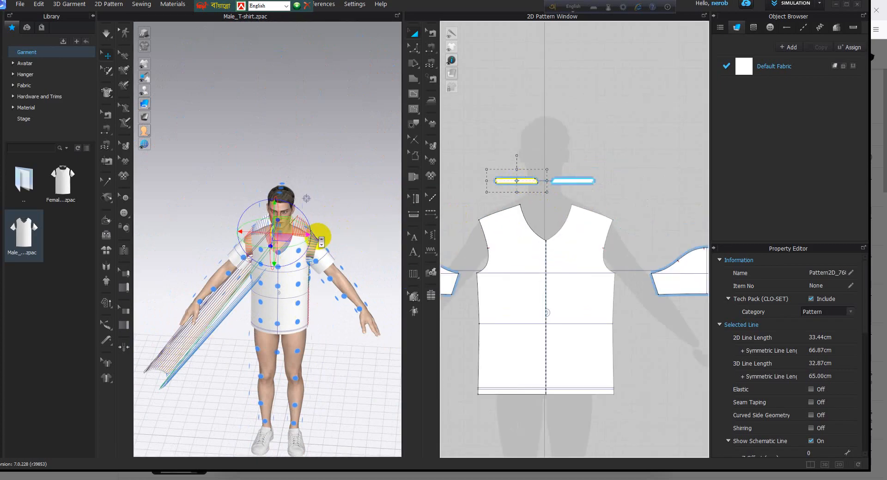
scroll(292, 236, up, 5)
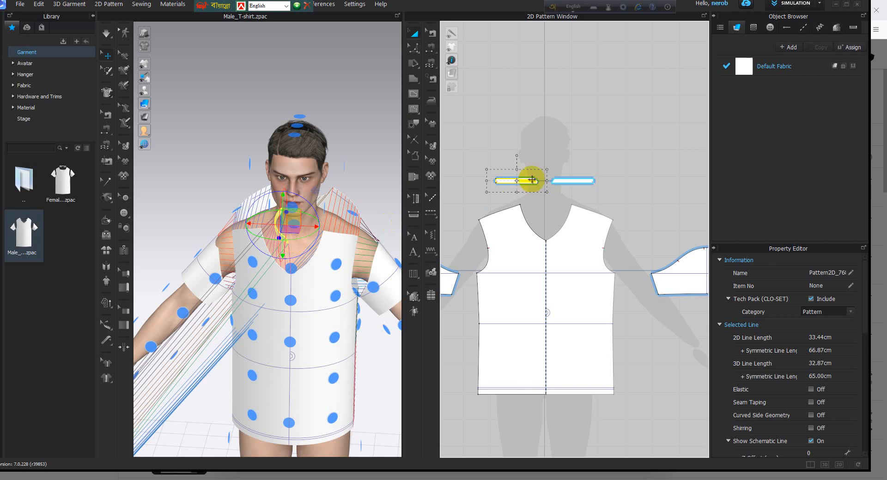
scroll(254, 302, down, 3)
middle_drag(257, 293, 314, 212)
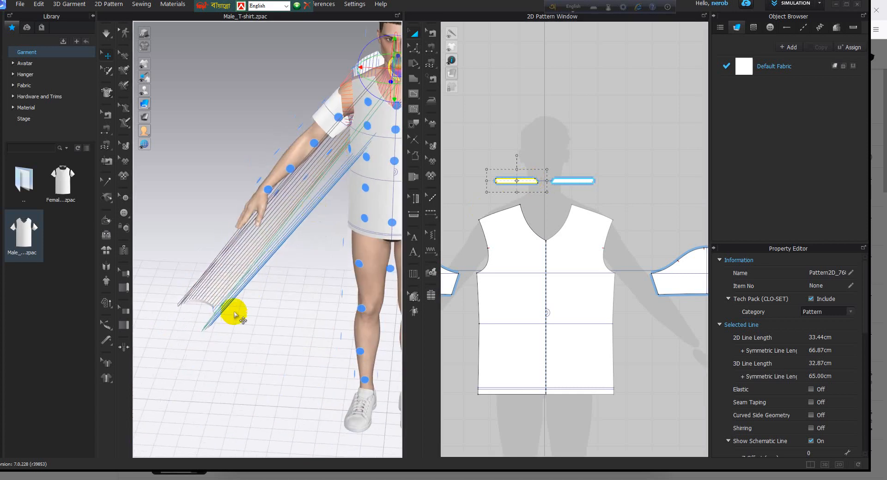
click(573, 181)
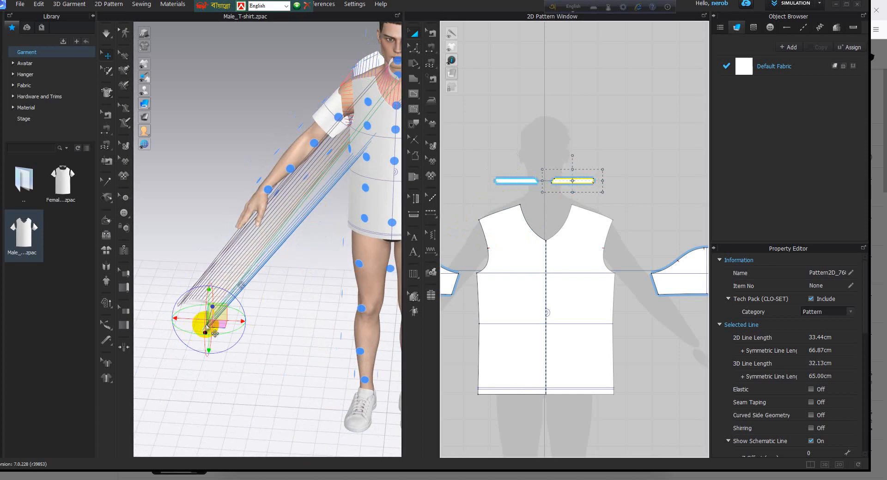
drag(218, 314, 277, 80)
middle_drag(277, 80, 172, 199)
drag(160, 200, 306, 196)
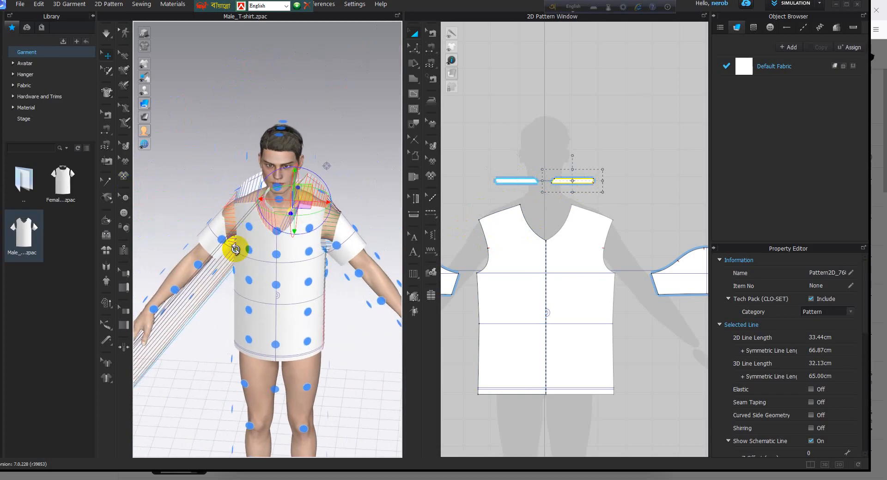
Select the back neckband pattern above the back body and place it behind the avatar's neck
right_drag(232, 251, 560, 241)
scroll(449, 214, up, 2)
middle_drag(449, 214, 501, 241)
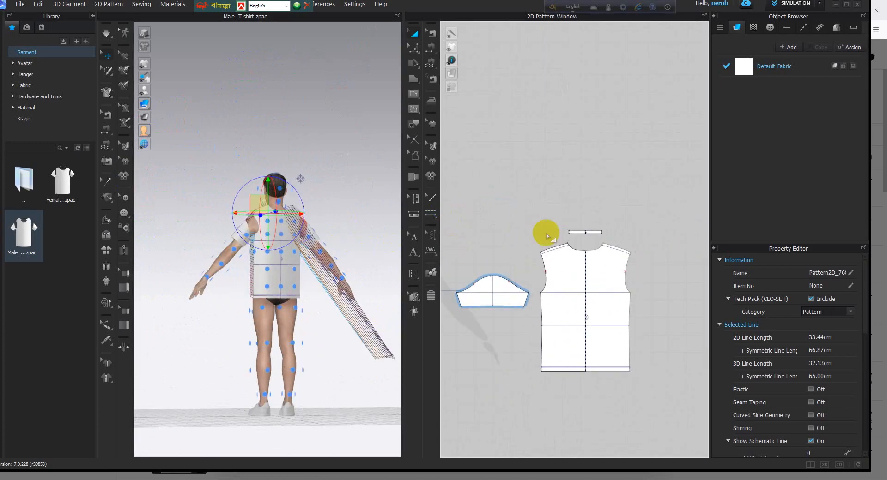
click(581, 233)
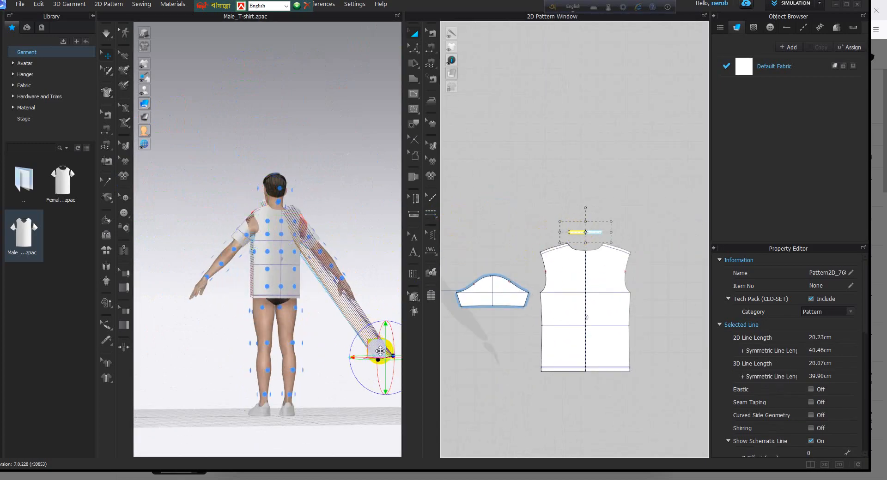
drag(376, 349, 284, 197)
right_drag(247, 228, 370, 278)
scroll(291, 218, up, 3)
scroll(264, 283, up, 2)
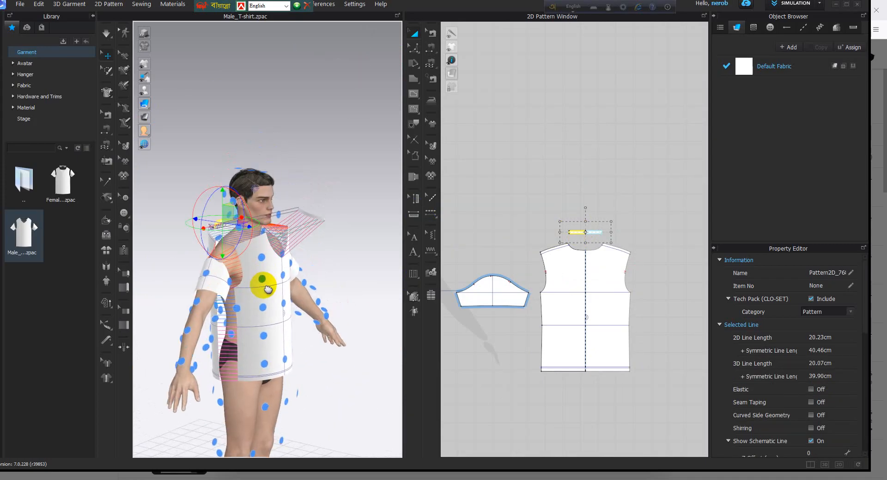
Select the first front neckband half on the avatar and adjust its position at the front of the neck
scroll(318, 232, up, 2)
right_drag(316, 229, 264, 256)
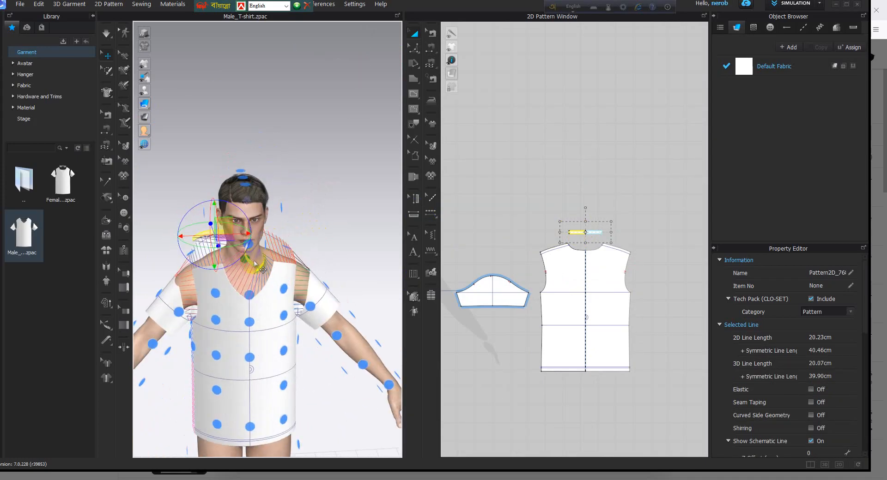
drag(262, 269, 239, 264)
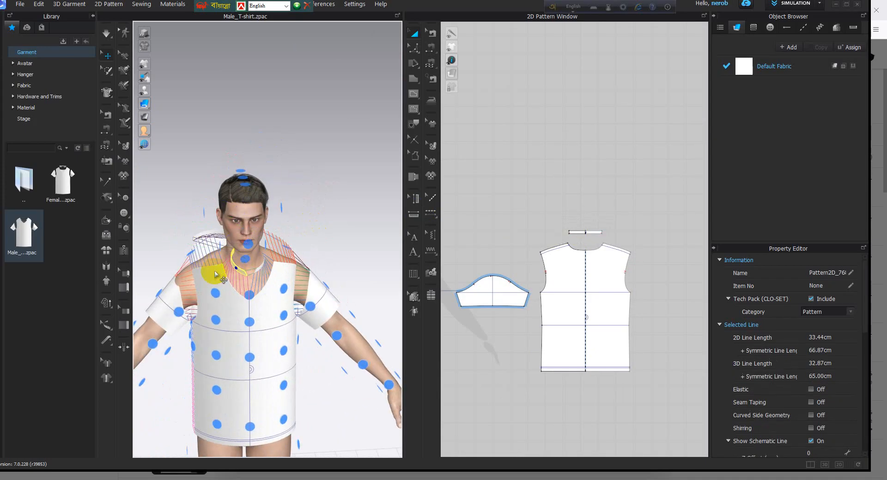
Examine the arranged pattern pieces and the remaining arrangement points around the avatar from head to feet
right_drag(215, 275, 198, 257)
middle_drag(198, 257, 236, 212)
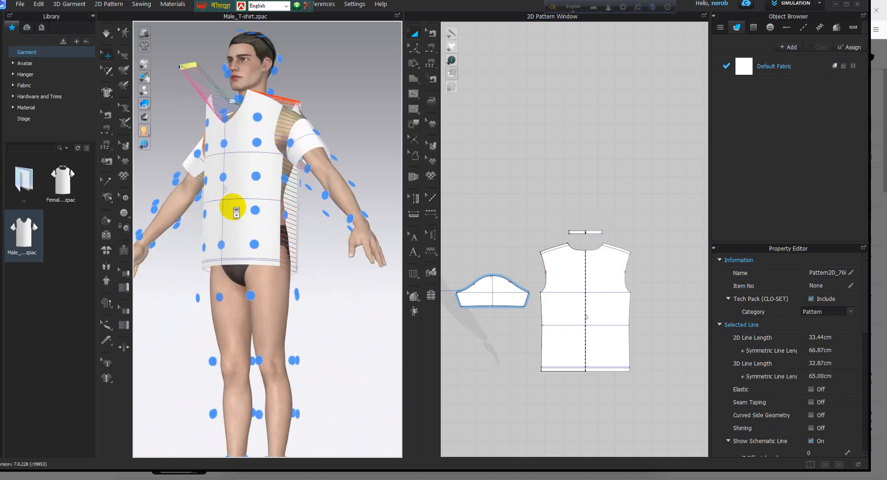
scroll(236, 212, down, 2)
middle_drag(247, 248, 227, 229)
right_drag(227, 228, 272, 254)
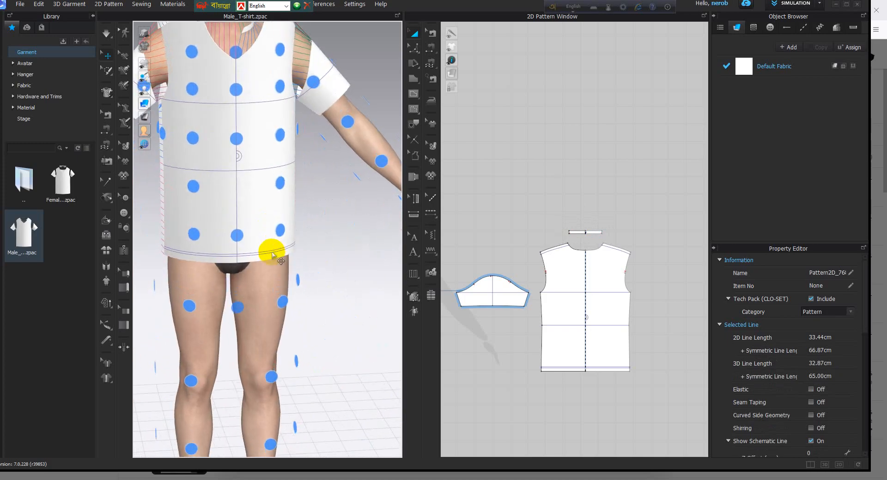
scroll(274, 291, up, 1)
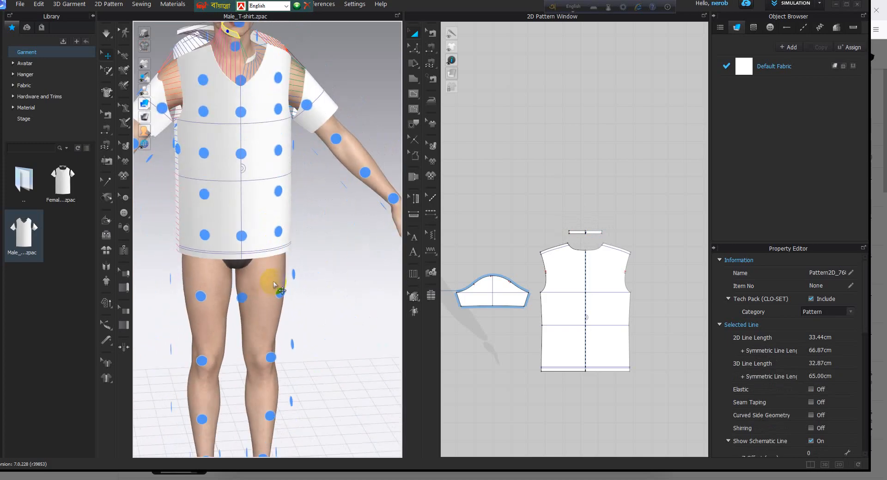
scroll(277, 282, up, 2)
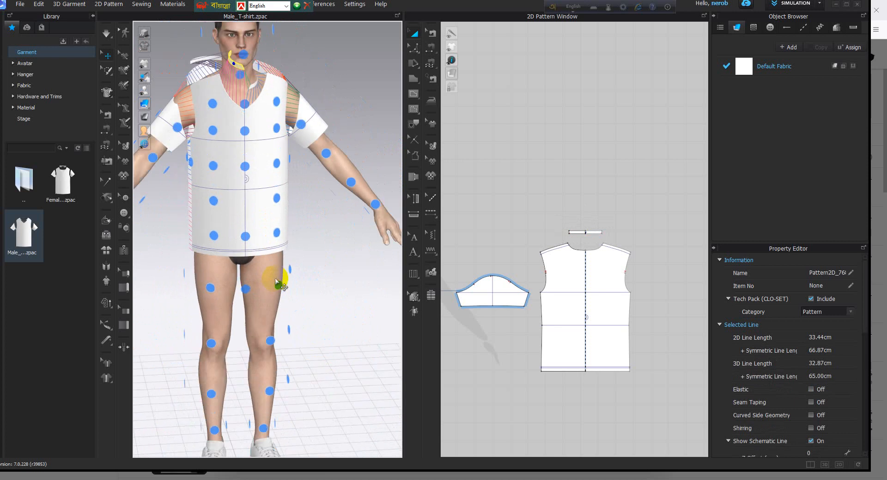
scroll(377, 334, up, 1)
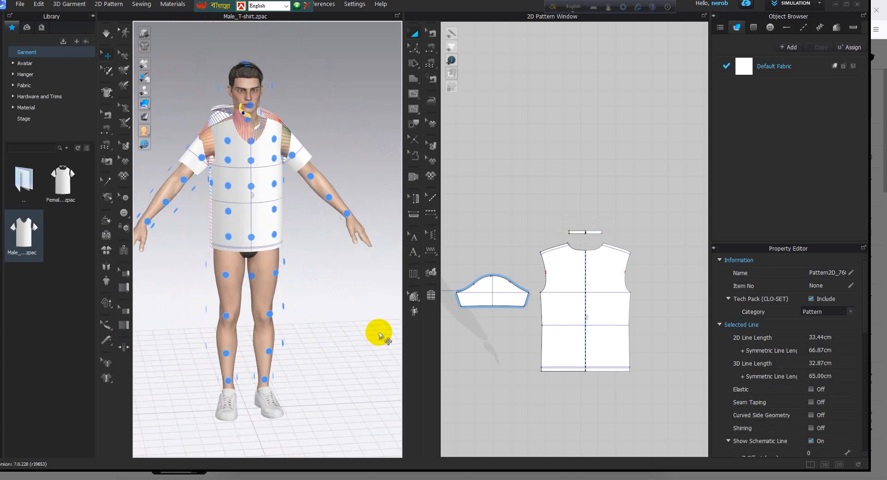
scroll(313, 180, down, 2)
middle_drag(313, 180, 326, 347)
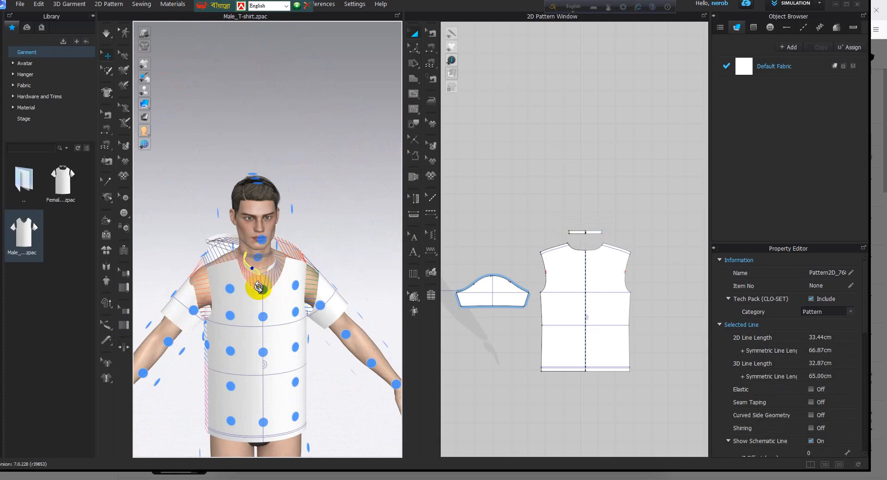
Select the back neckband on the avatar and reposition it close to the back of the neck
right_drag(259, 288, 324, 299)
drag(252, 297, 234, 283)
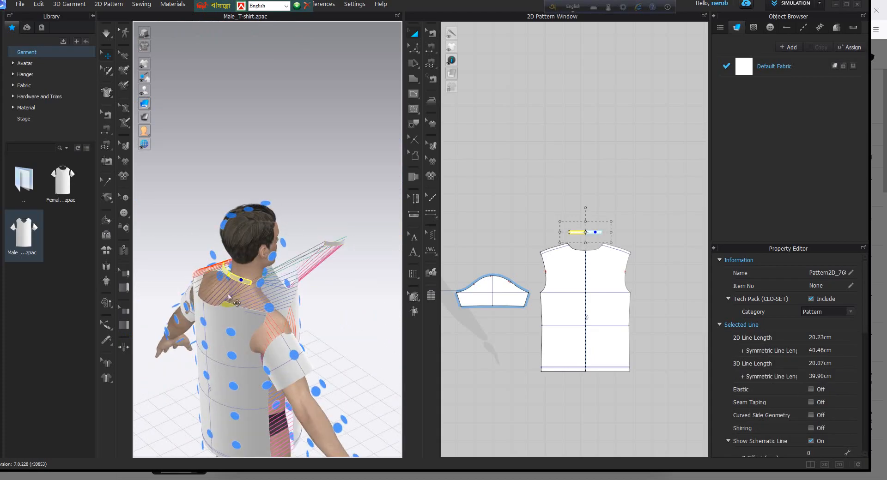
right_drag(338, 344, 203, 340)
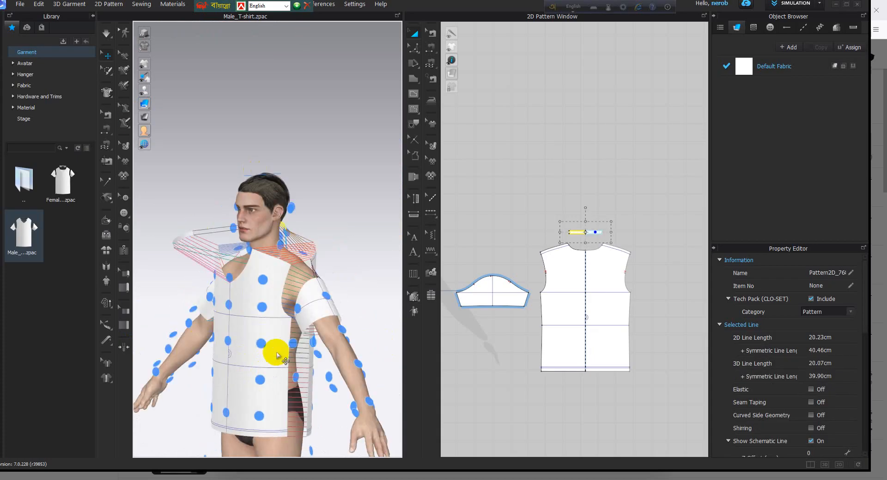
Select the front neckband halves and reposition them along the V-neckline at the front of the neck
key(2)
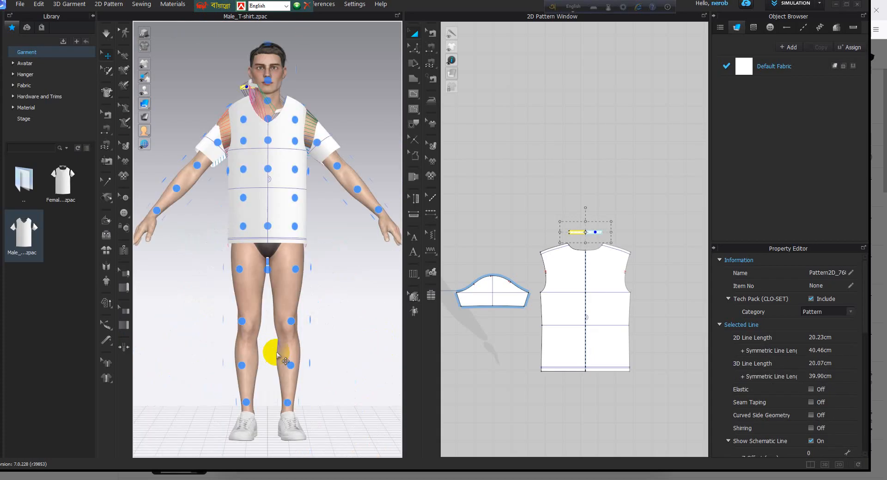
click(255, 90)
click(250, 97)
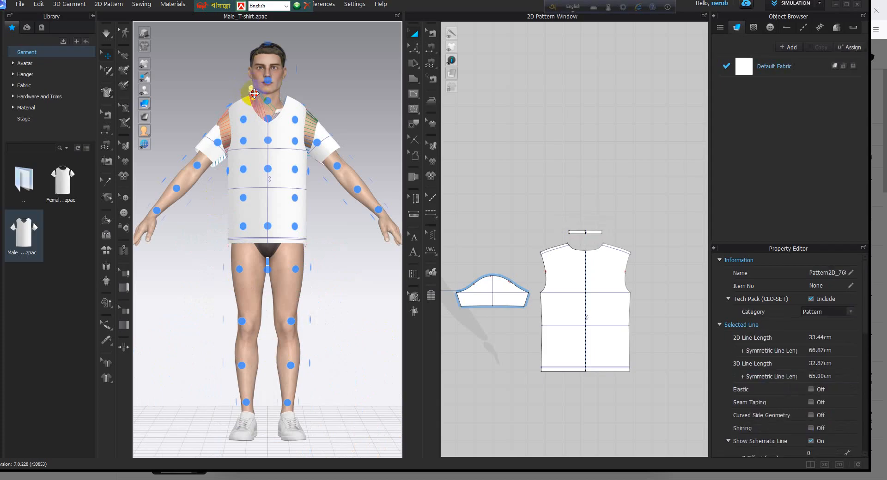
right_drag(232, 127, 271, 131)
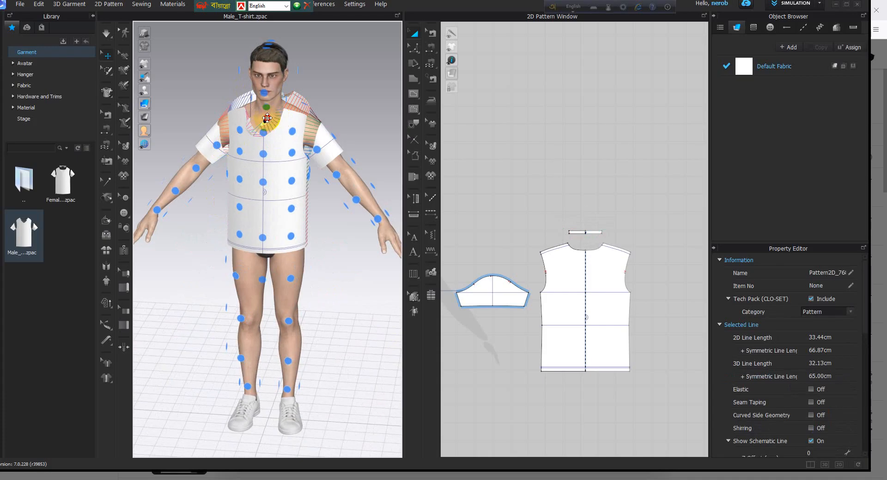
Start the simulation to drape the T-shirt on the avatar and check the neckline and shoulders
click(106, 33)
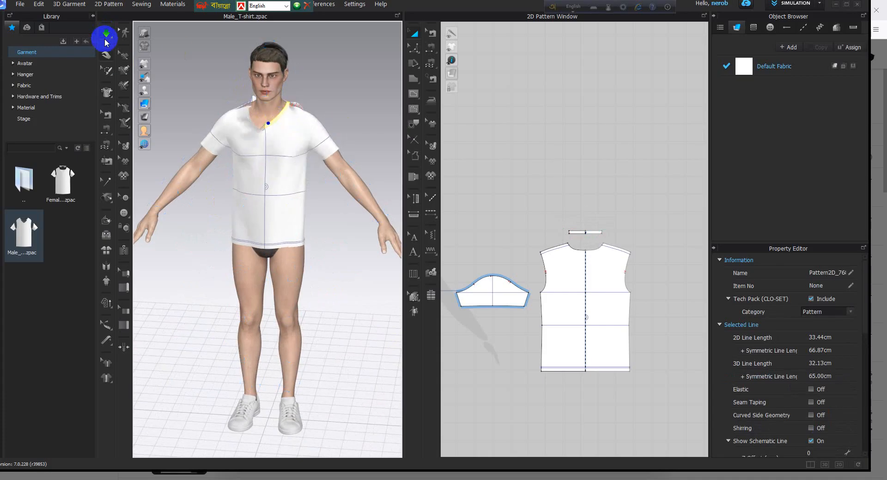
scroll(252, 120, up, 3)
scroll(289, 239, up, 2)
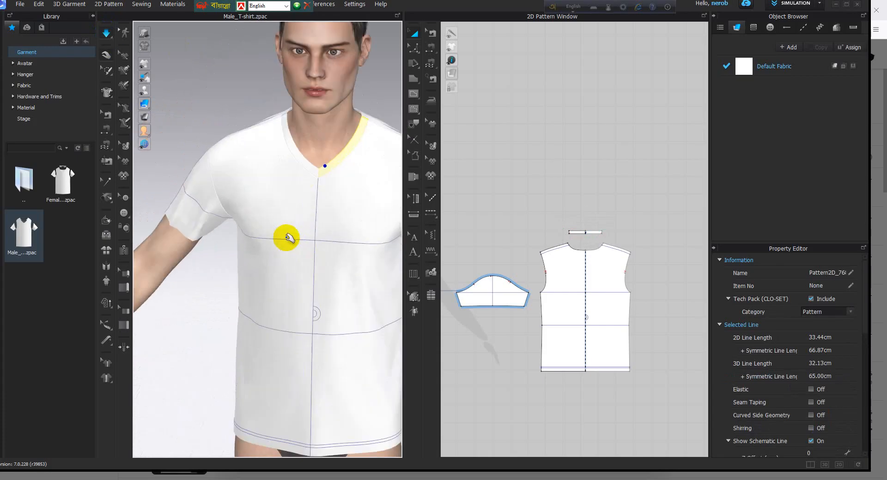
right_drag(287, 237, 317, 238)
scroll(305, 201, up, 5)
right_drag(313, 208, 290, 227)
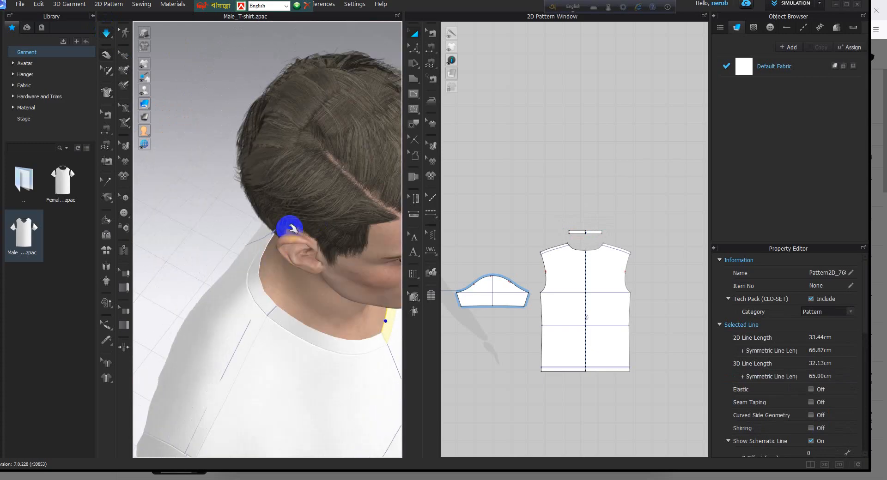
Select the back body pattern at the avatar's shoulder, check the draped fit, and stop the simulation
click(252, 306)
right_drag(287, 329, 264, 336)
middle_drag(303, 366, 224, 210)
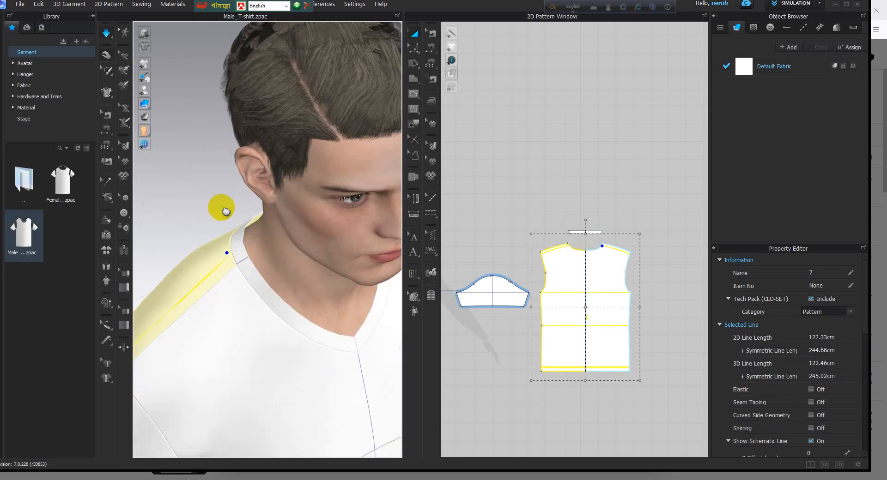
scroll(226, 215, down, 1)
scroll(229, 221, down, 1)
mouse_move(160, 91)
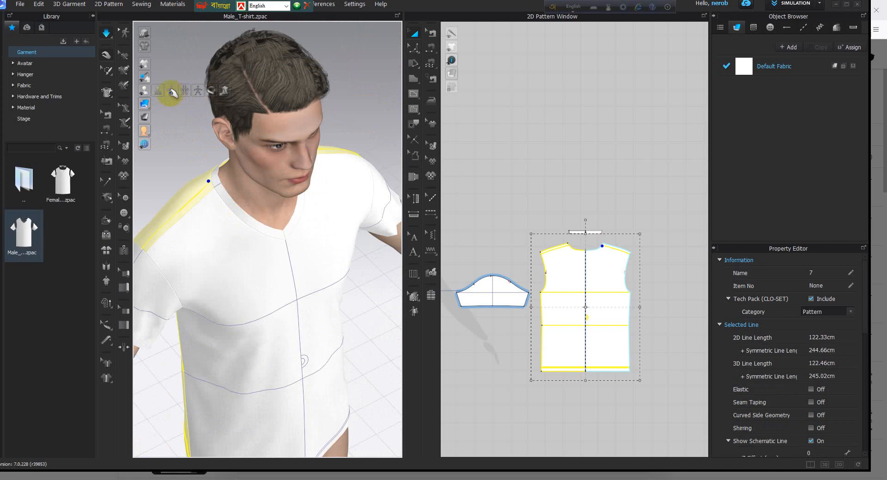
click(106, 32)
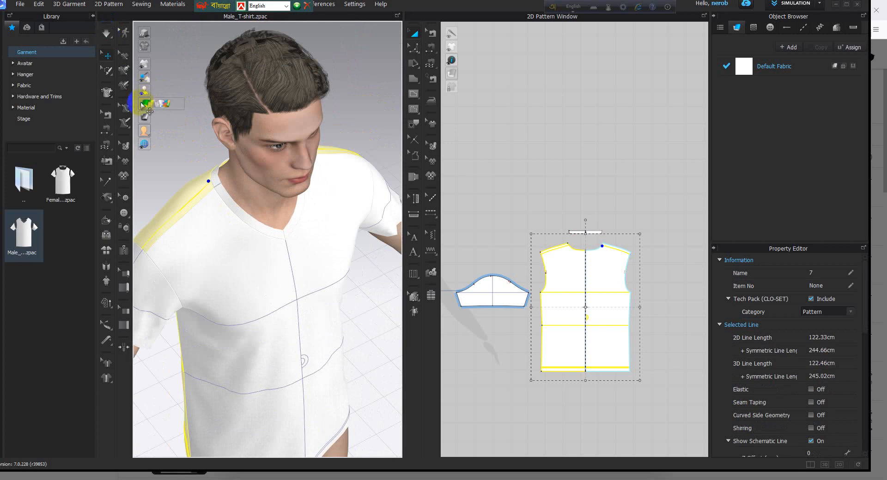
Show the arrangement points around the avatar again and inspect them over the draped T-shirt
mouse_move(145, 95)
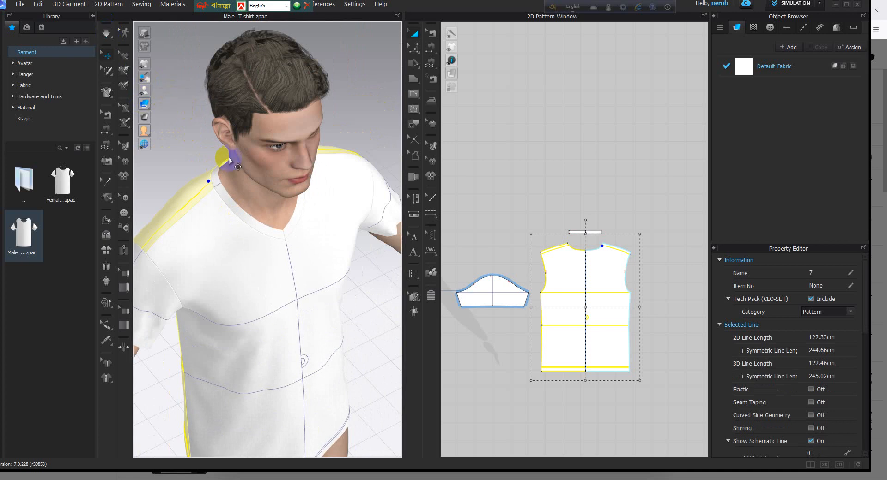
scroll(255, 177, down, 3)
right_drag(284, 192, 259, 186)
scroll(283, 235, up, 1)
scroll(289, 242, up, 2)
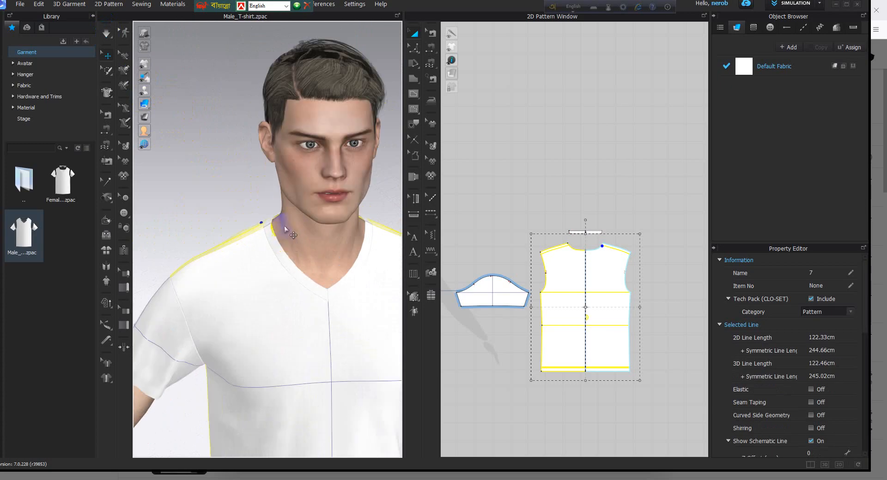
click(170, 92)
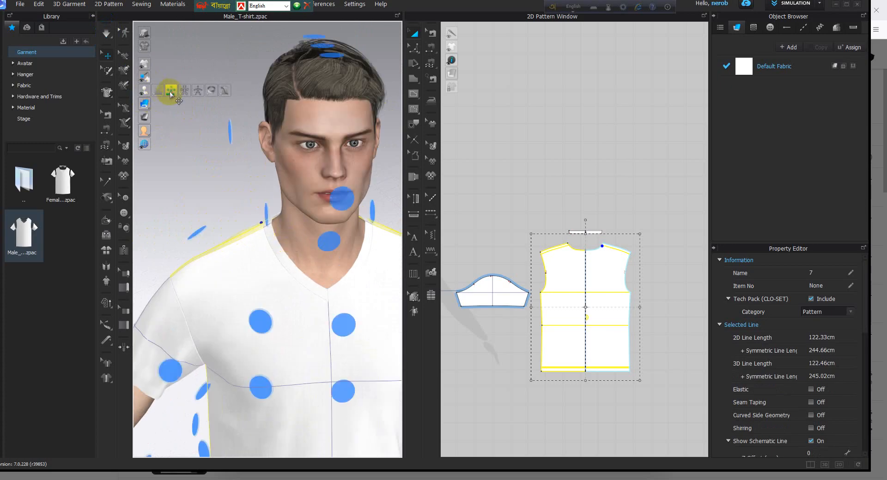
scroll(317, 239, down, 1)
middle_drag(316, 239, 274, 145)
scroll(275, 147, down, 2)
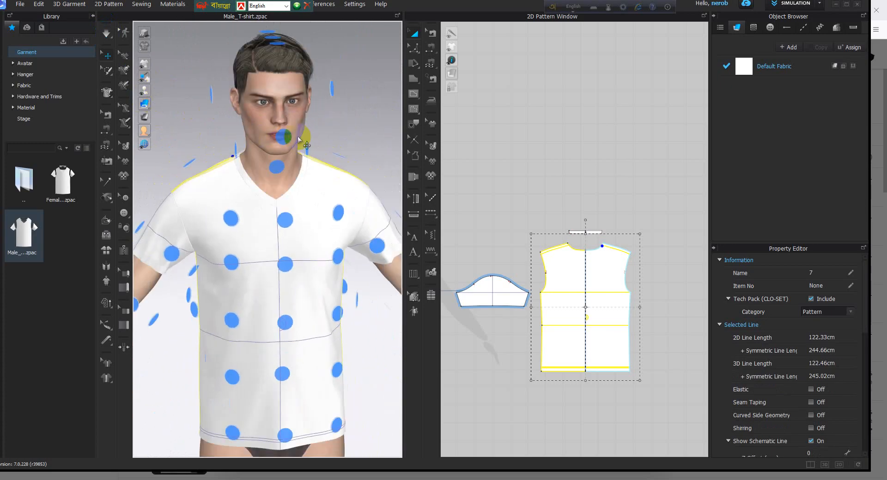
scroll(277, 291, down, 1)
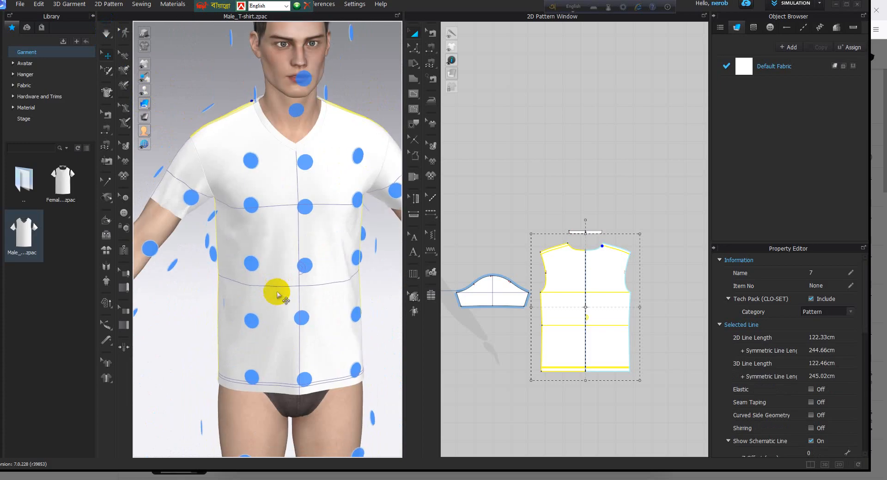
right_drag(198, 330, 172, 330)
scroll(119, 324, up, 2)
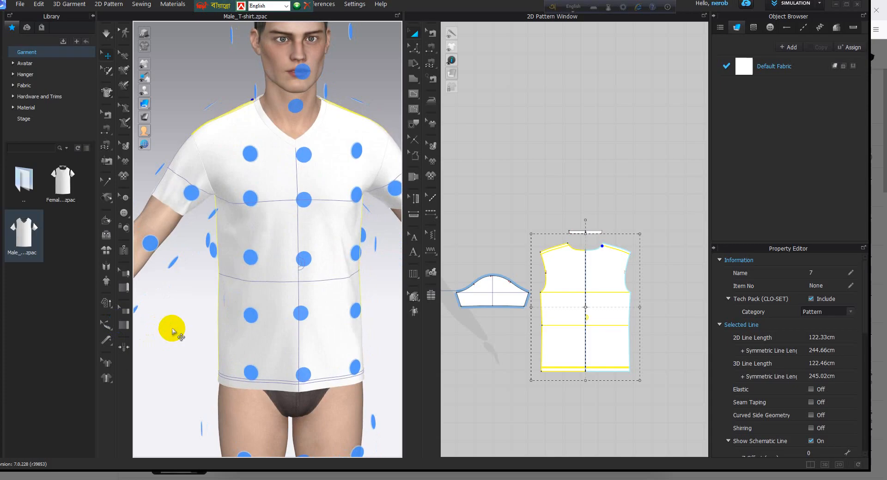